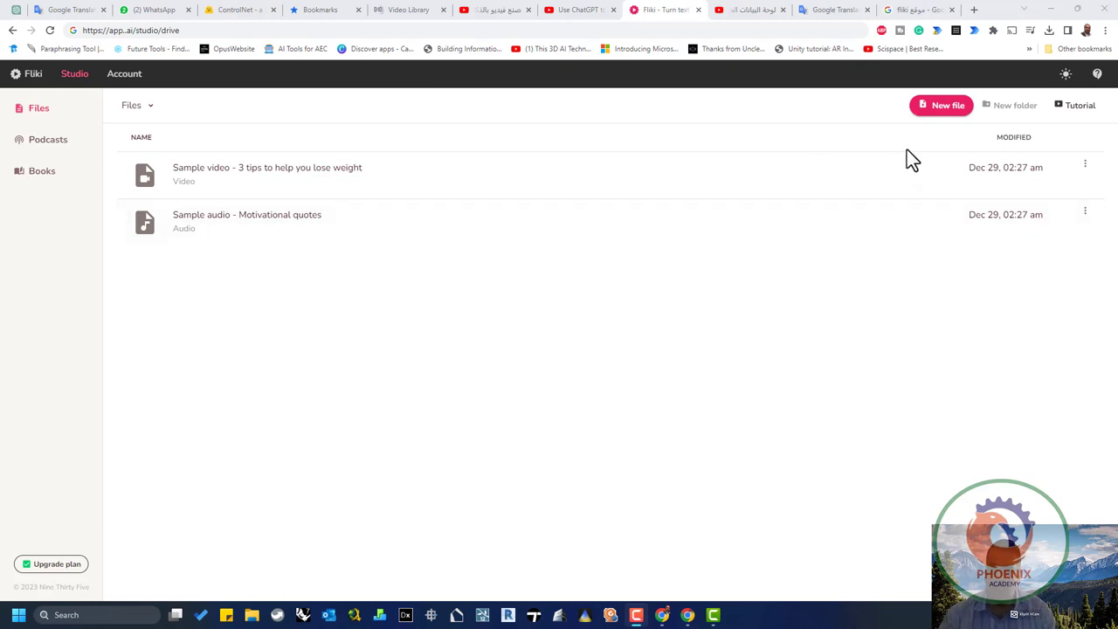
Create a new English audio file named "ss"
left_click(946, 108)
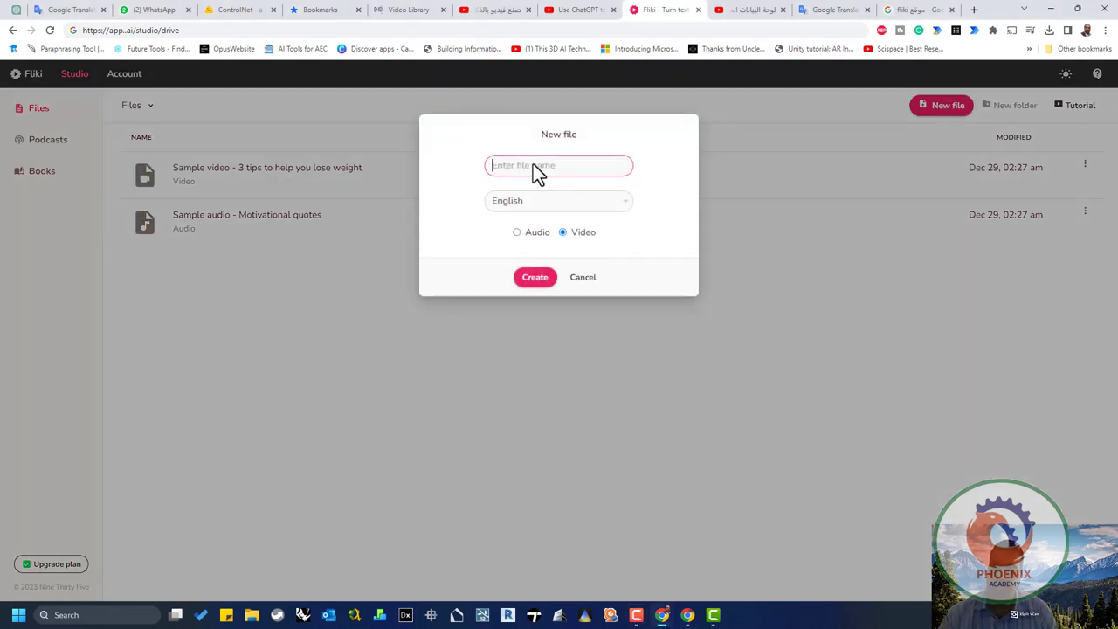
type("س")
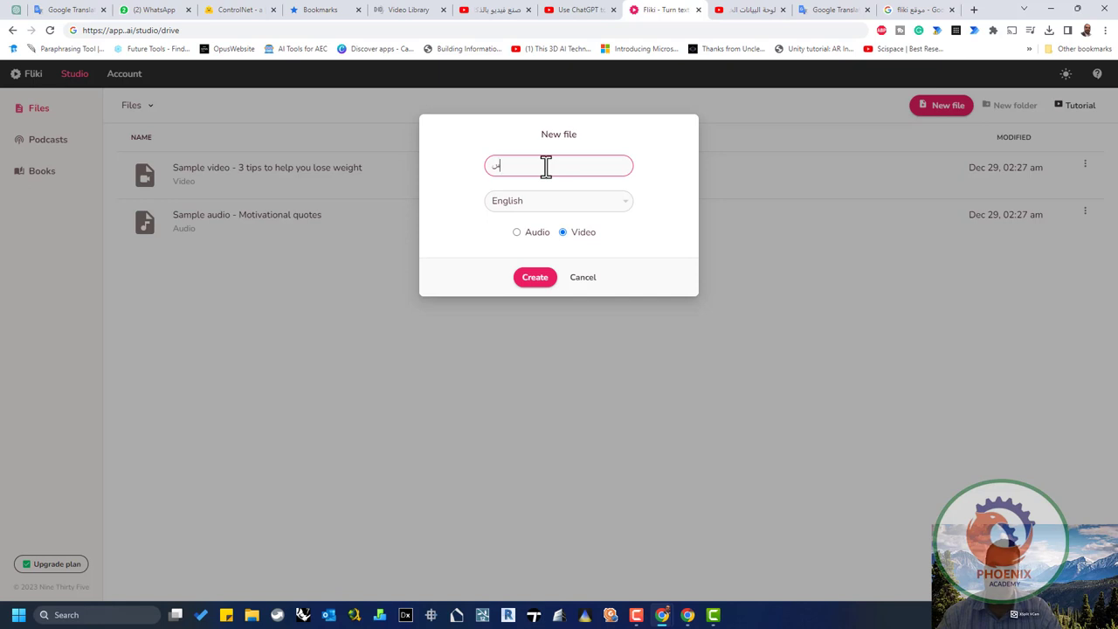
key("ctrl+a")
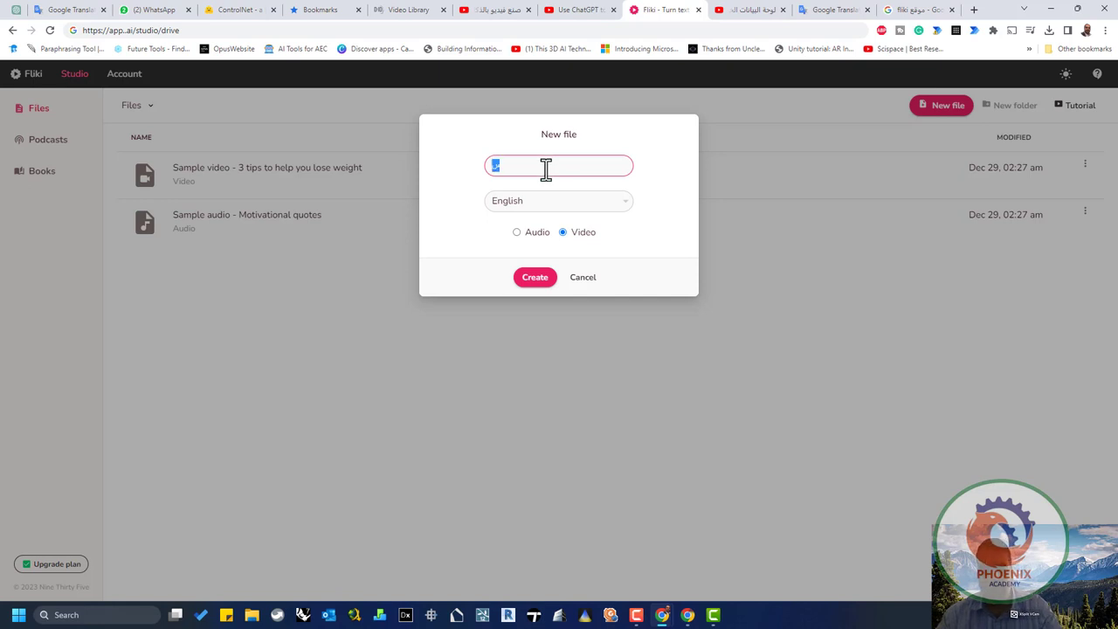
type("ss")
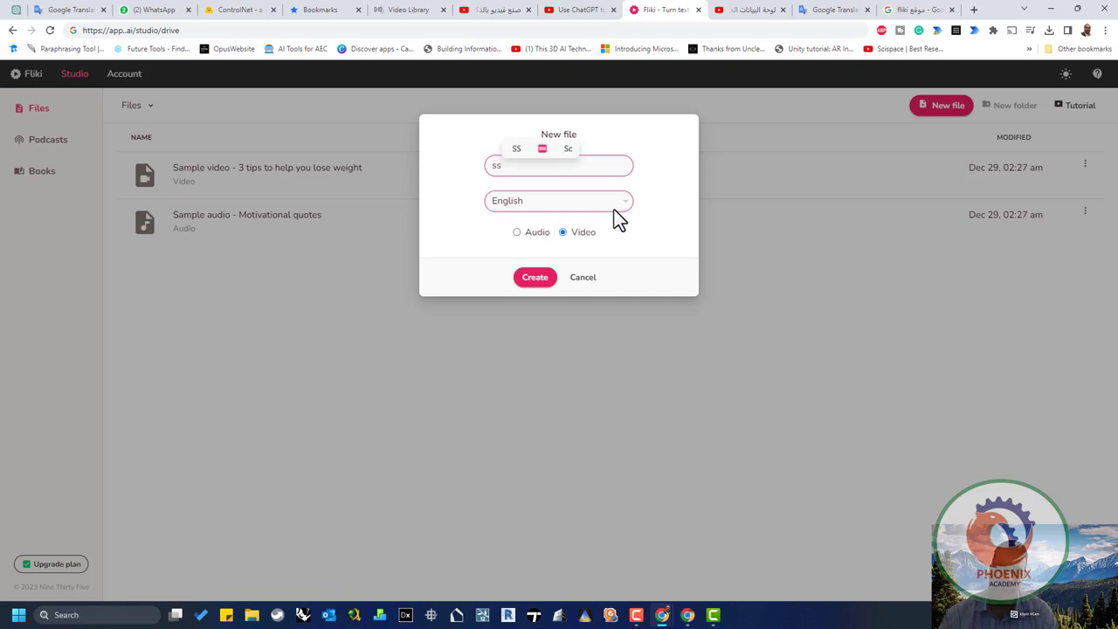
left_click(614, 208)
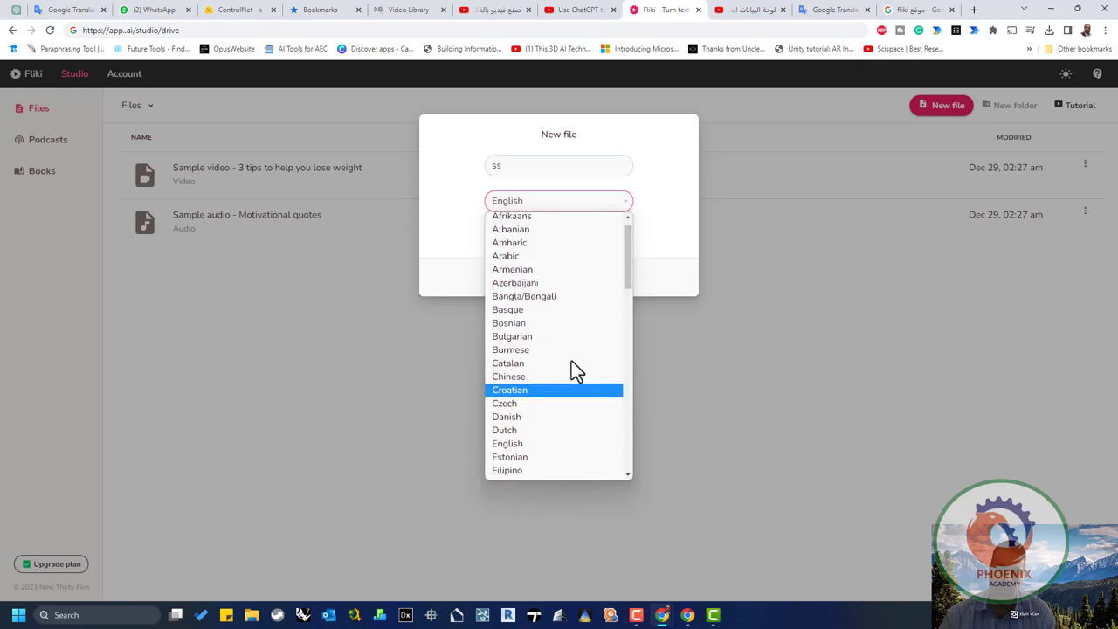
scroll(574, 358, "down", 10)
scroll(576, 356, "up", 5)
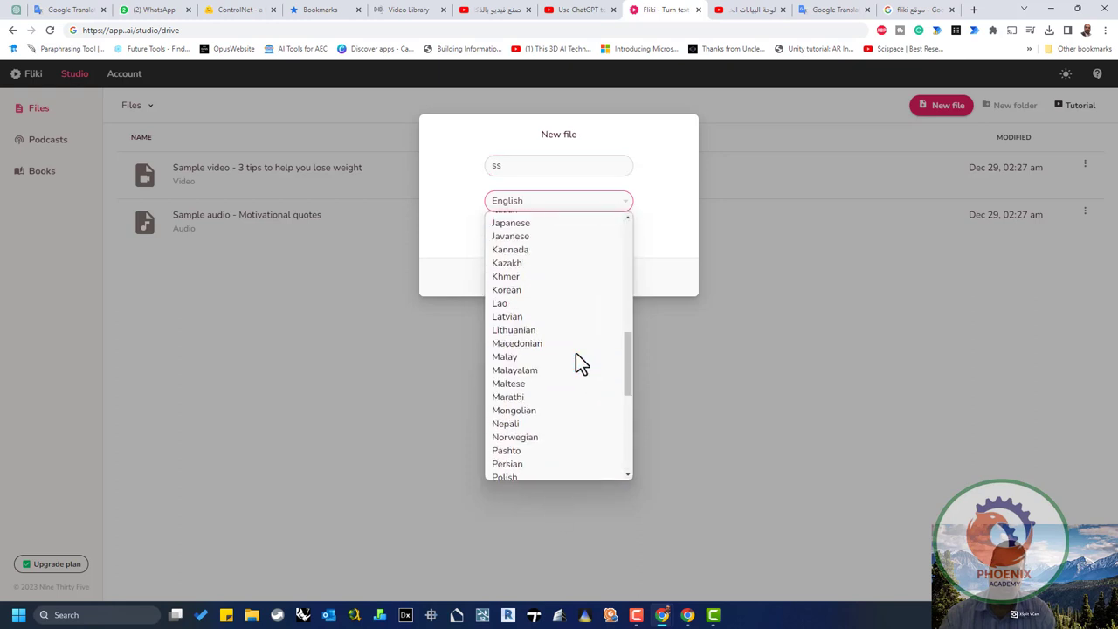
scroll(575, 352, "up", 8)
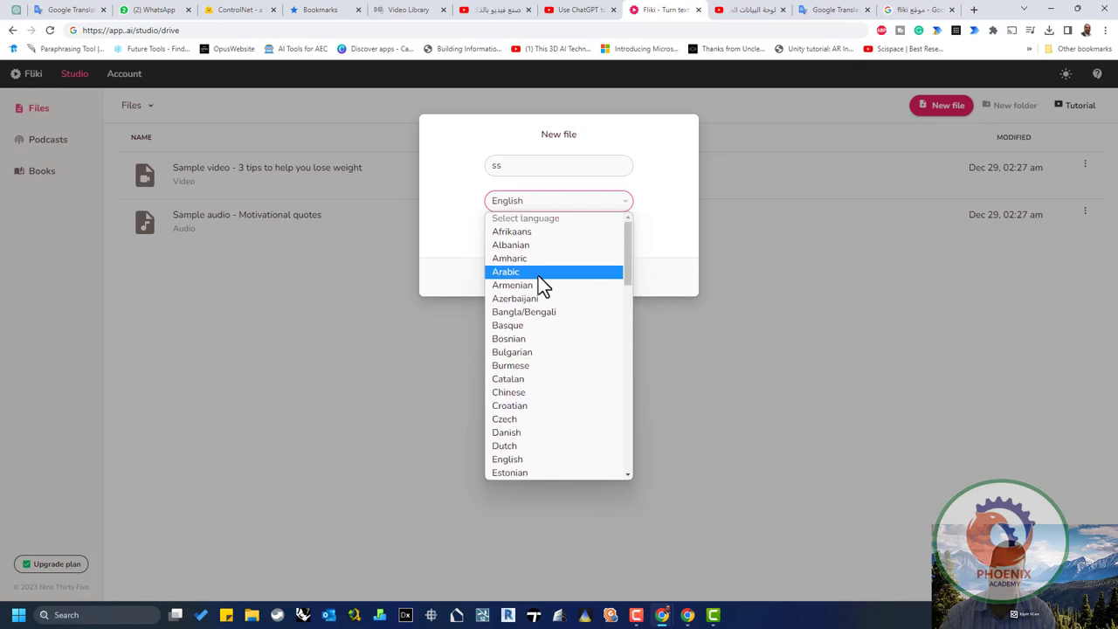
left_click(667, 228)
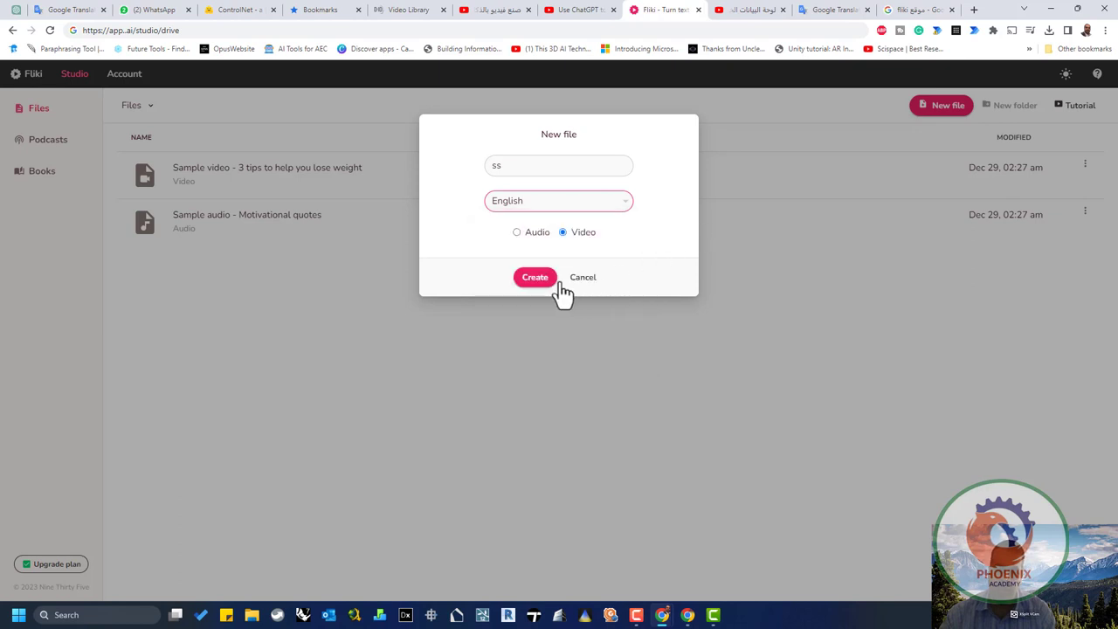
left_click(531, 234)
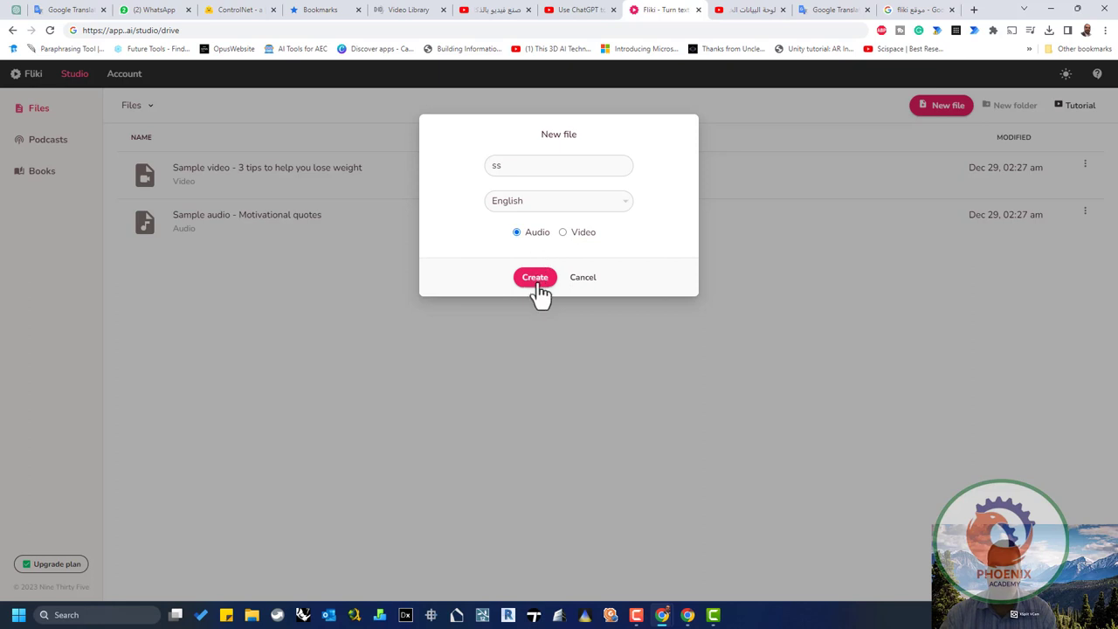
left_click(538, 284)
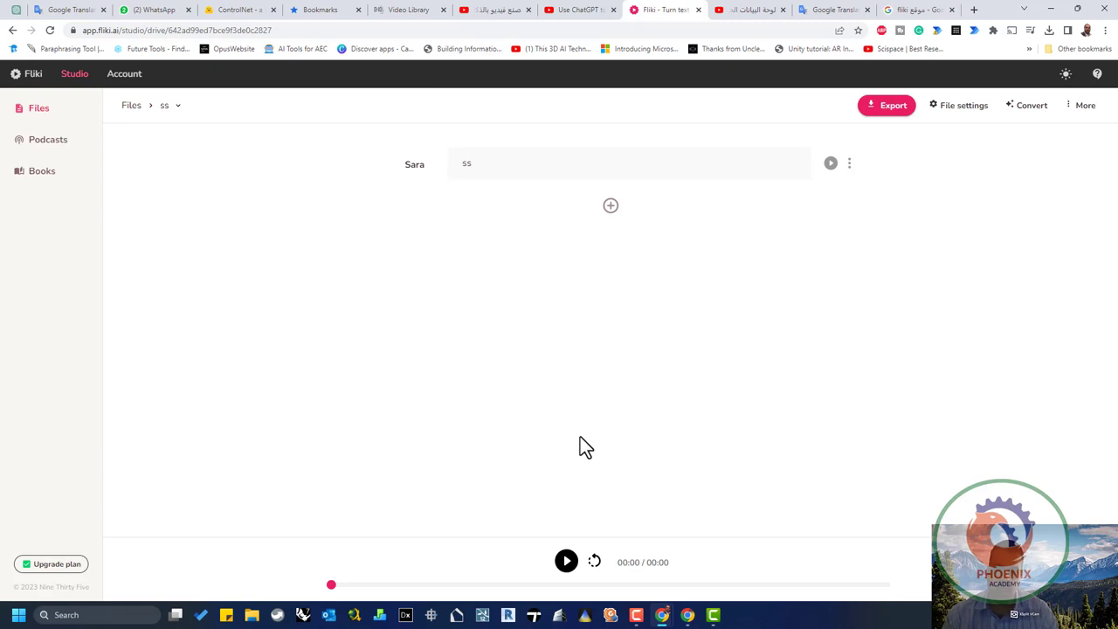
Replace the placeholder section text with the copied GPTGO.AI page text and preview the narration
double_click(476, 165)
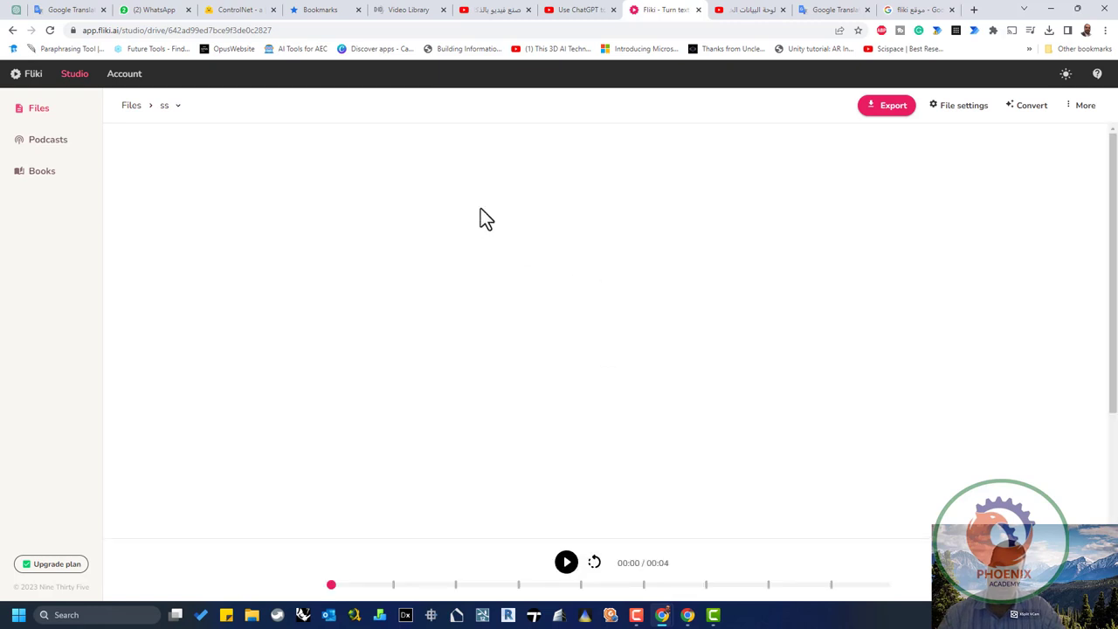
left_click(601, 257)
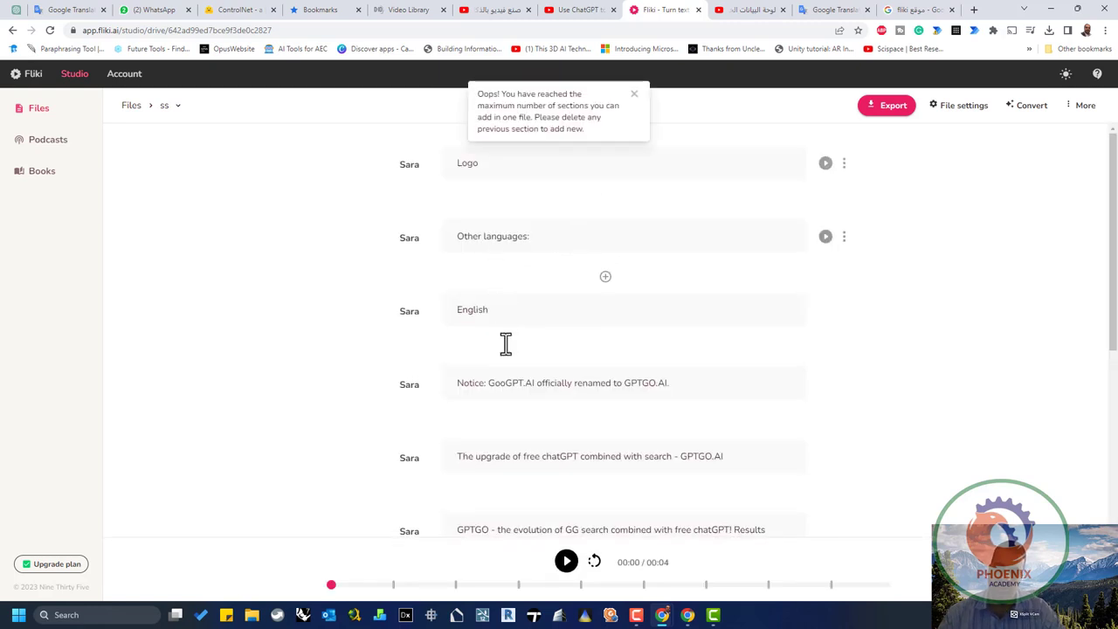
left_click(826, 166)
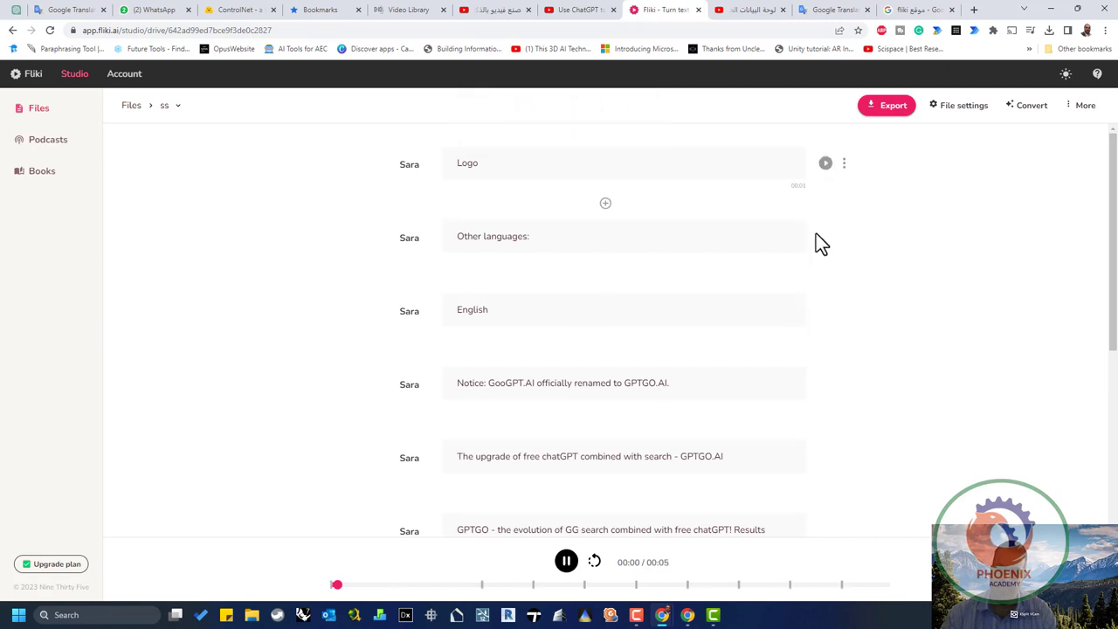
left_click(824, 166)
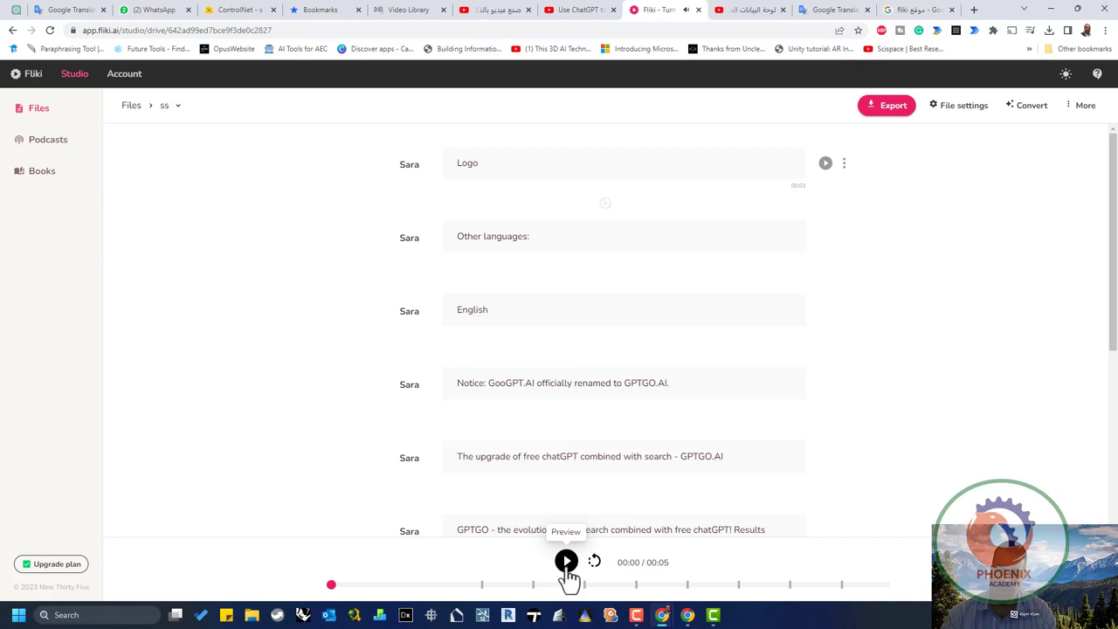
left_click(566, 563)
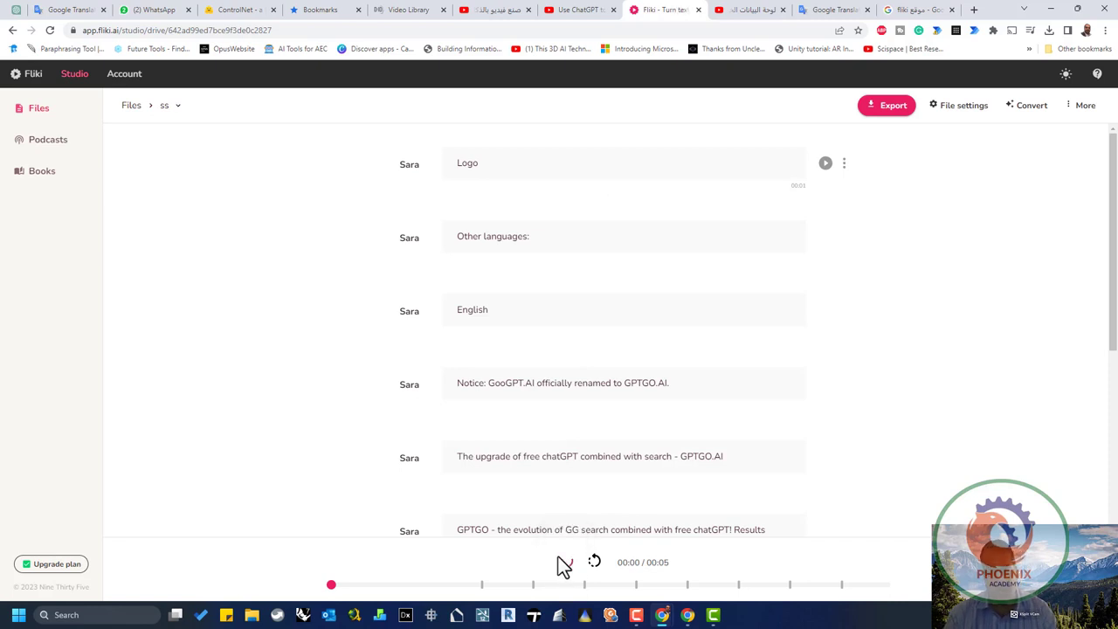
Change the voice of the "Notice: GooGPT.AI officially renamed to GPTGO.AI." section to Ana (child)
left_click(845, 166)
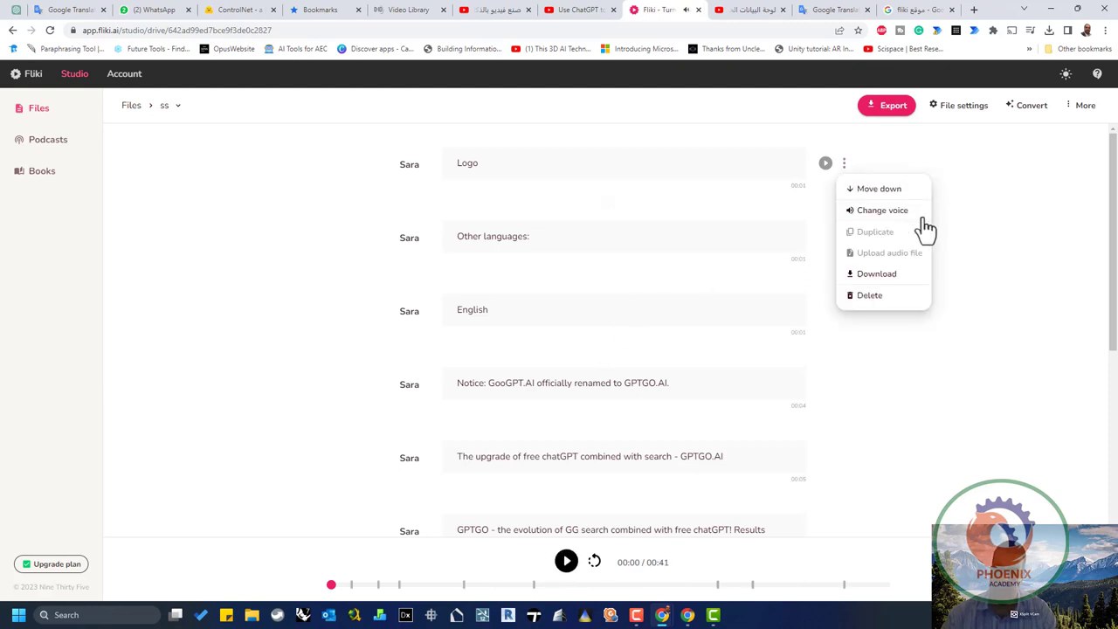
left_click(819, 419)
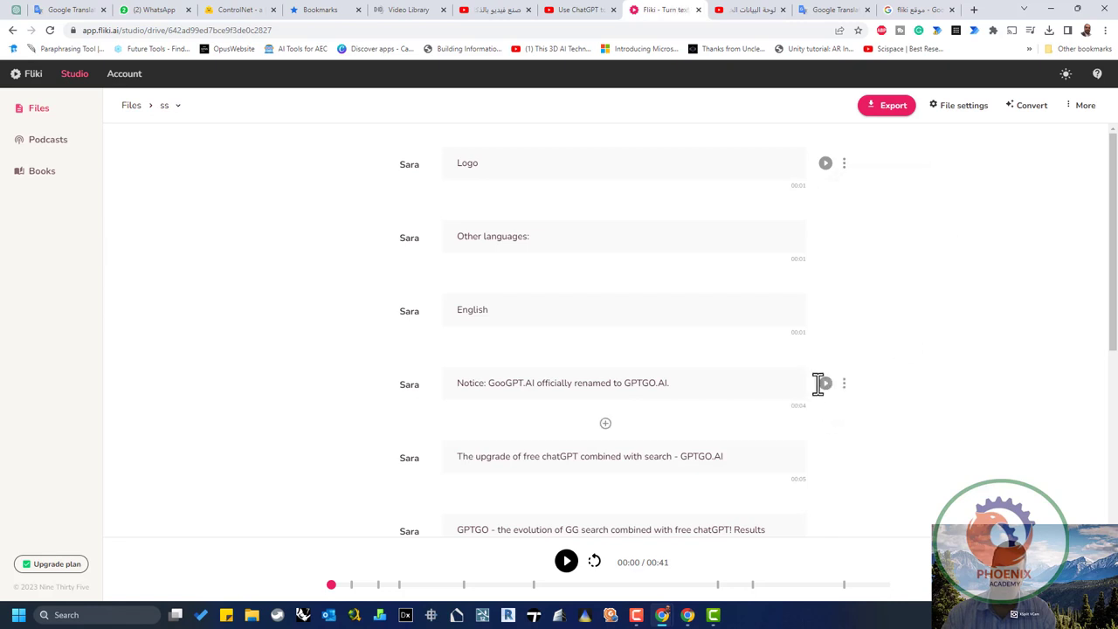
left_click(843, 384)
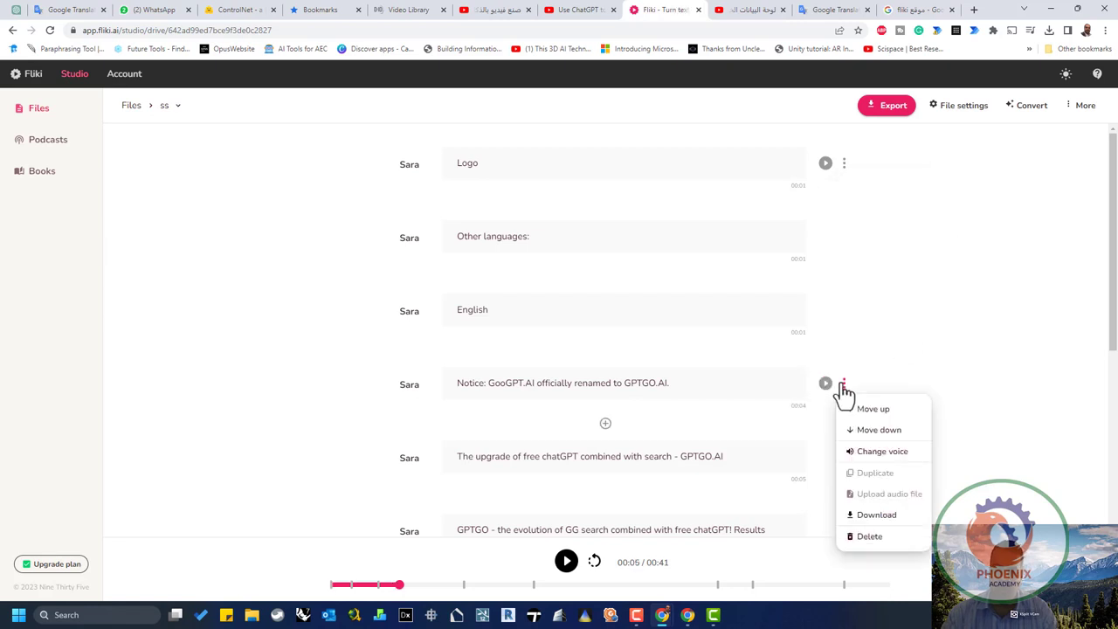
left_click(896, 455)
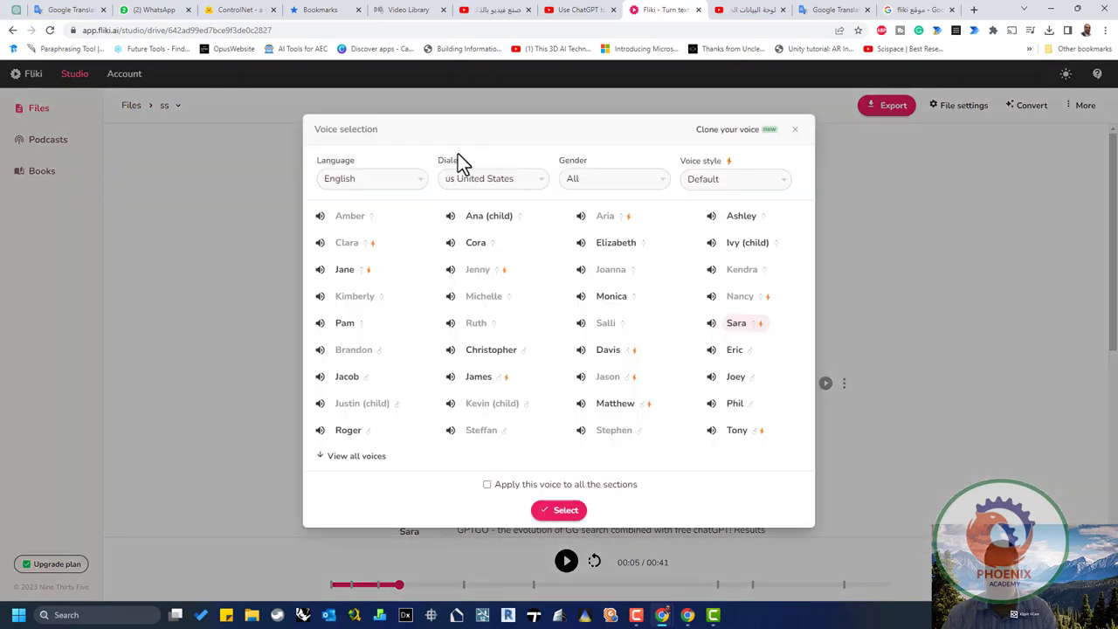
left_click(468, 222)
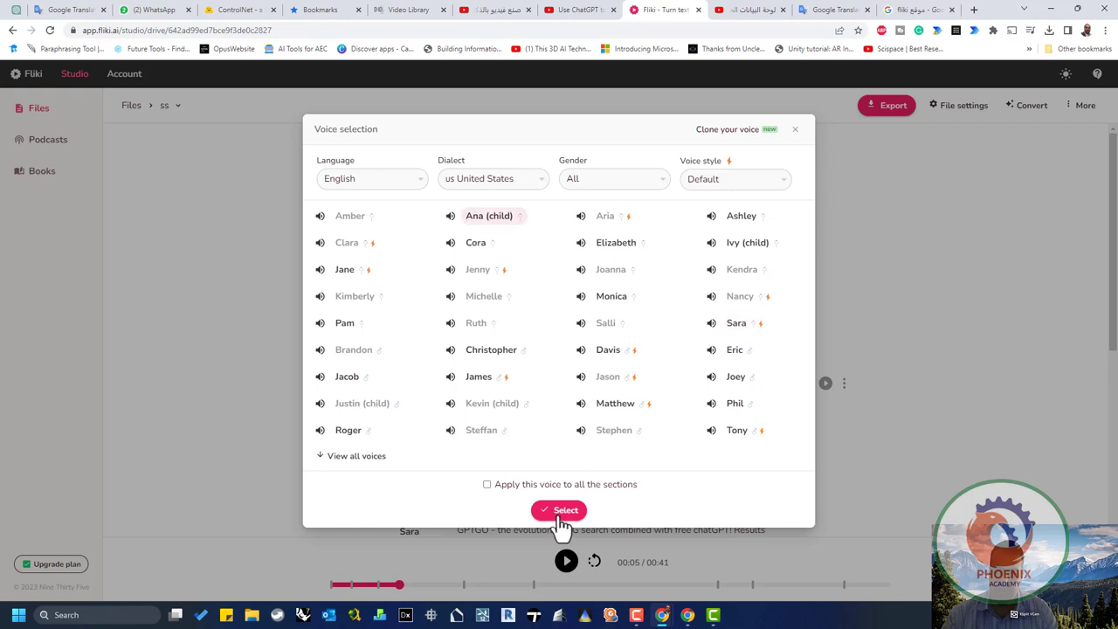
left_click(559, 513)
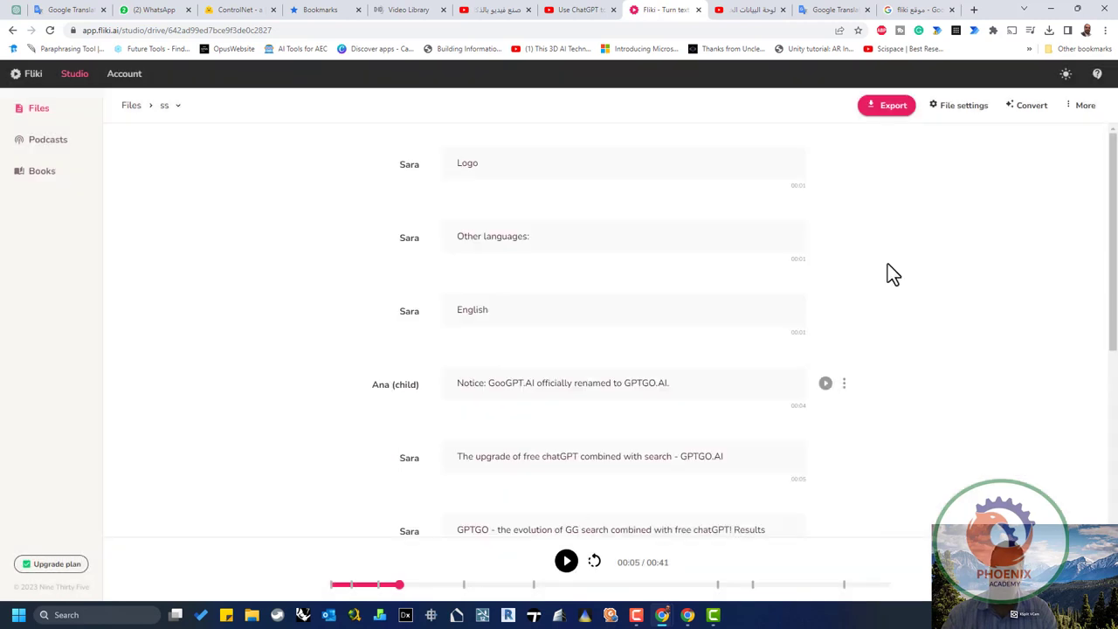
Listen to part of the narration and export the audio file, blocking the site's notifications
left_click(567, 563)
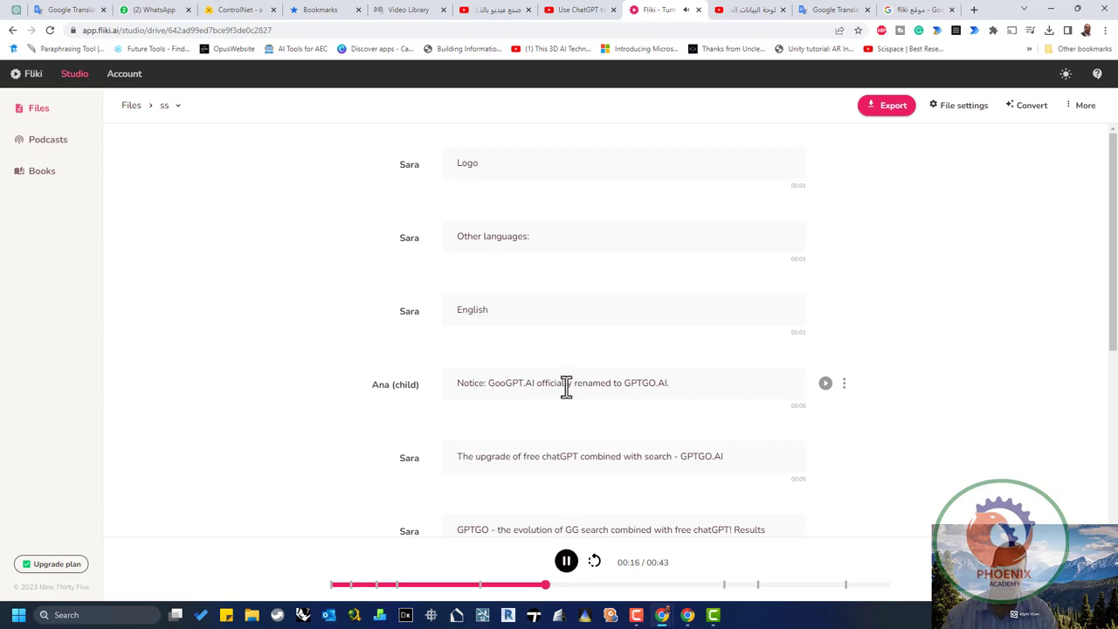
key("space")
left_click(895, 127)
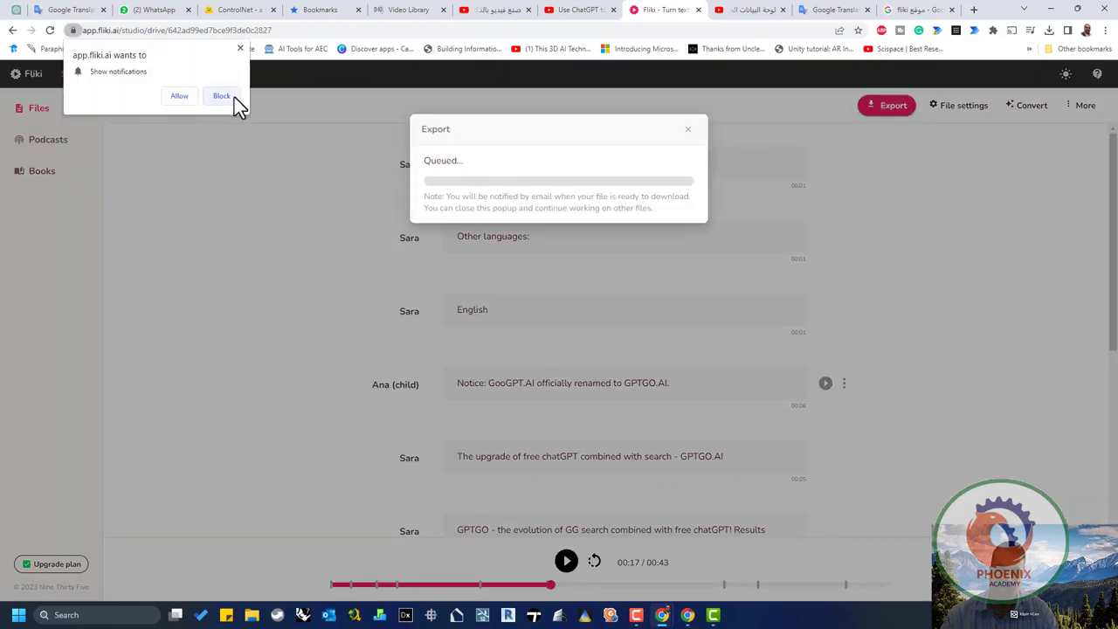
left_click(222, 96)
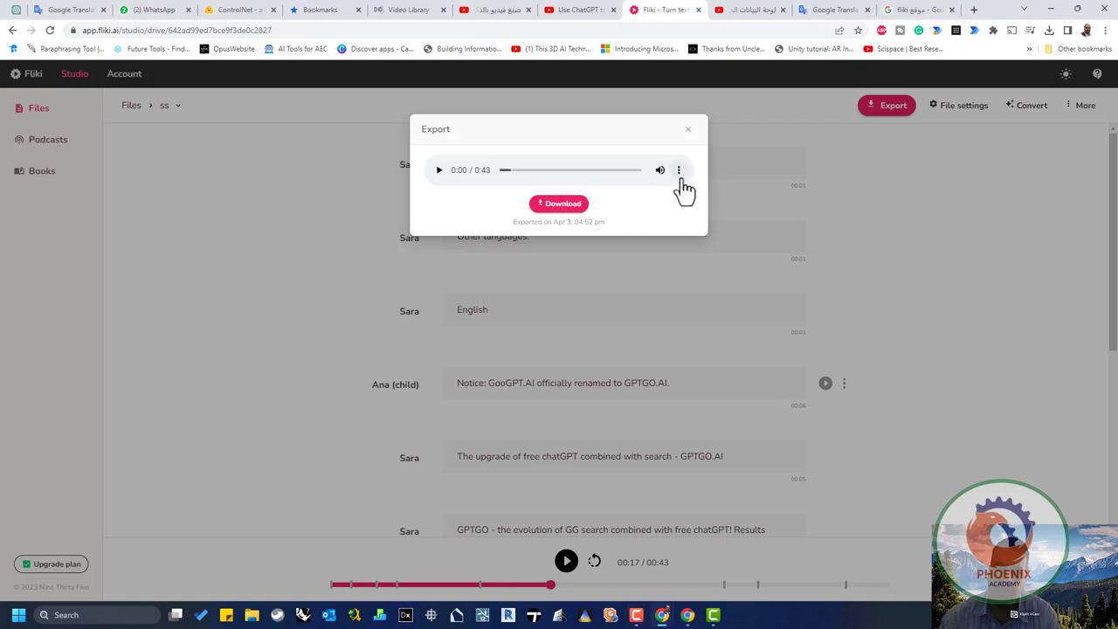
Examine the exported audio's download options and available save types, and leave without saving the file
left_click(681, 173)
left_click(681, 171)
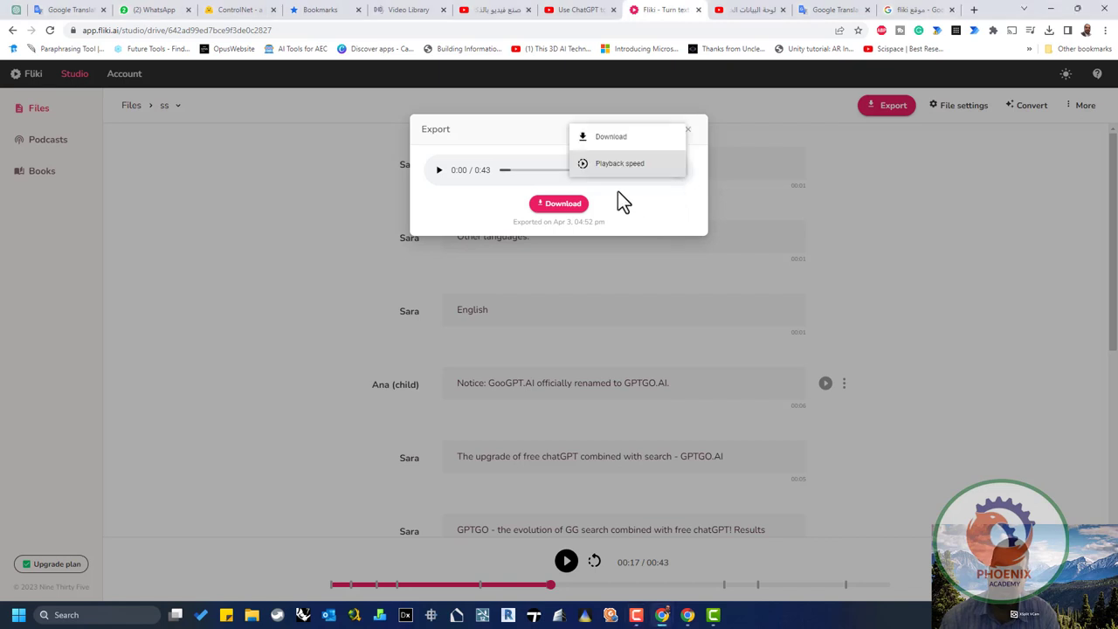
left_click_drag(569, 214, 661, 225)
left_click(559, 204)
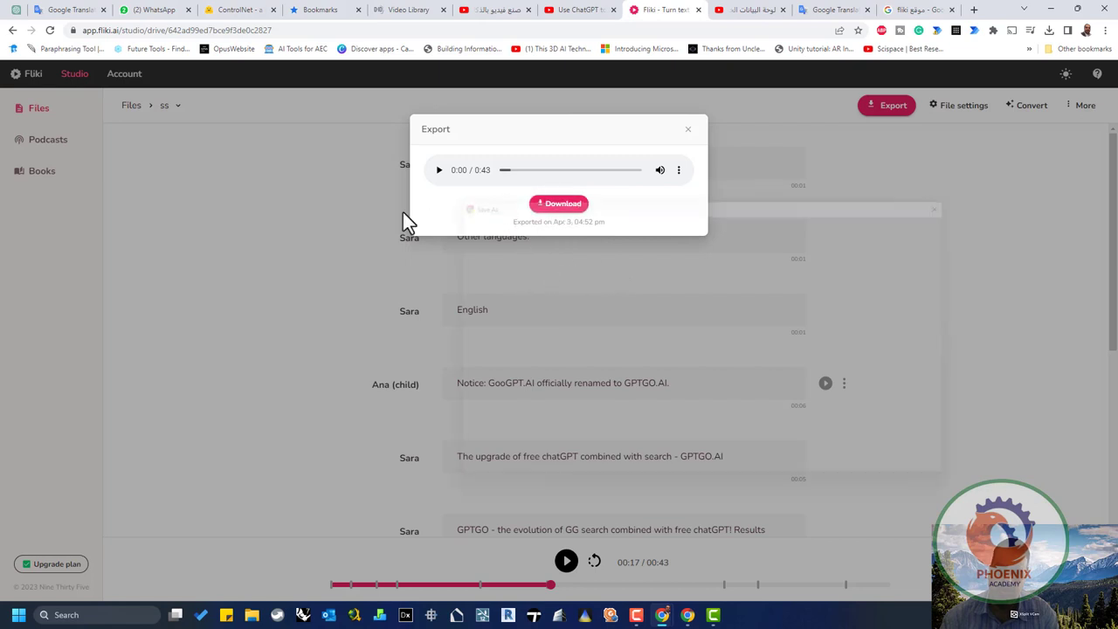
left_click(717, 453)
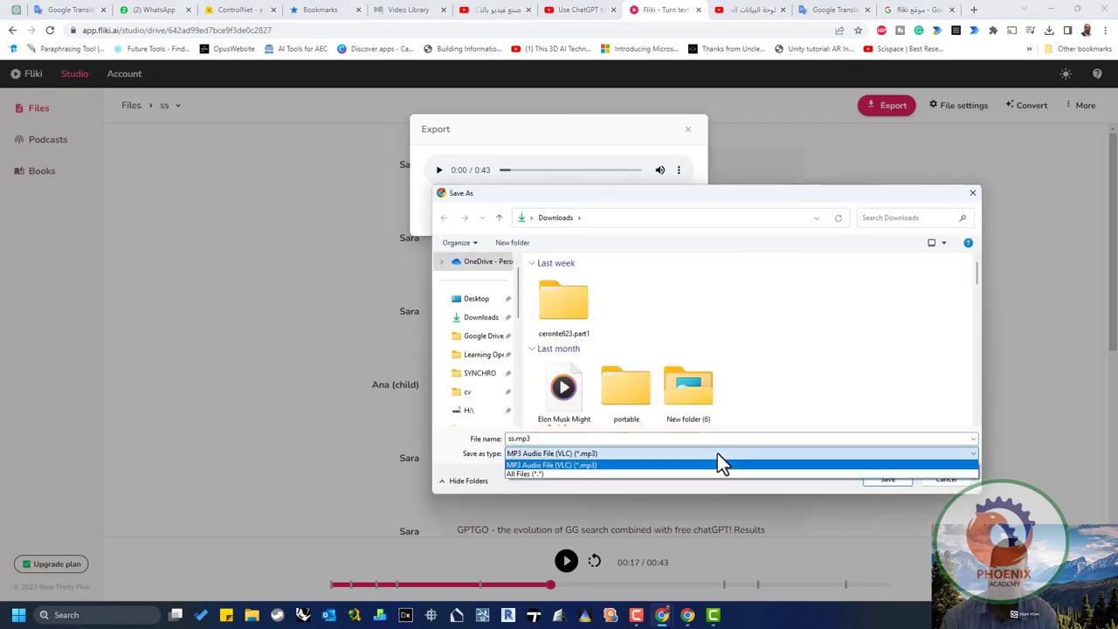
left_click(717, 453)
left_click(939, 486)
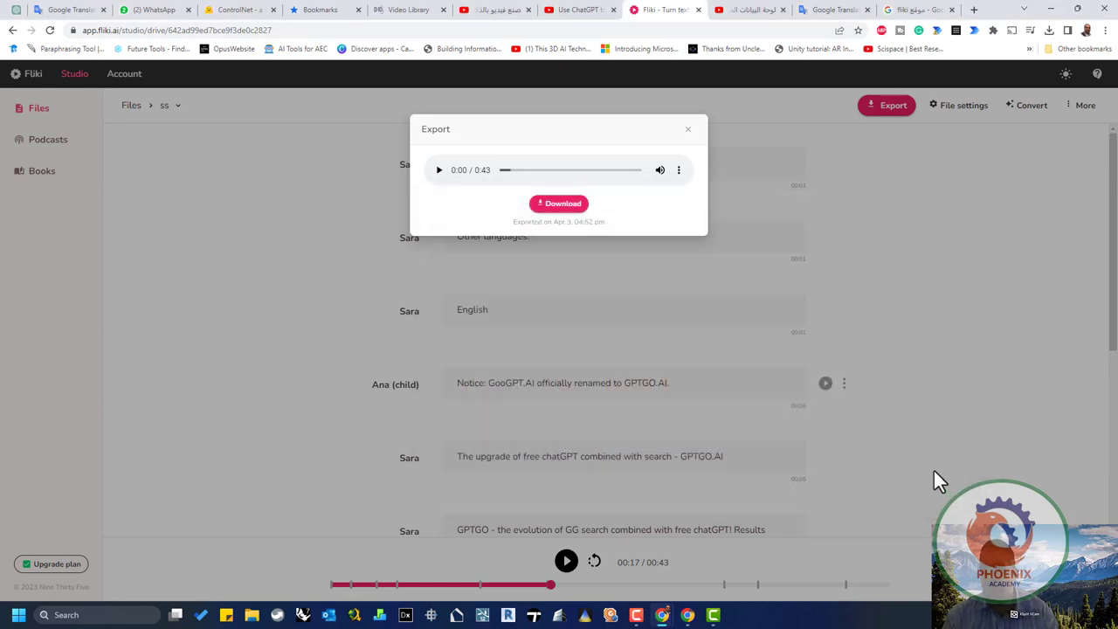
left_click(688, 131)
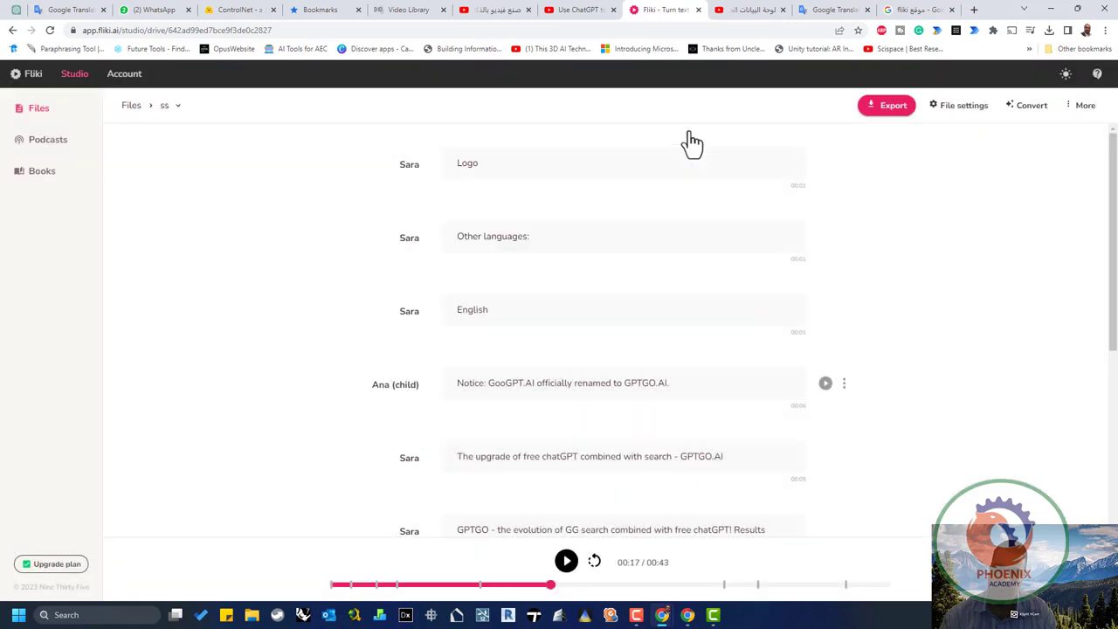
Examine the Blog to audio import options and their summary lengths without submitting a link
left_click(1028, 117)
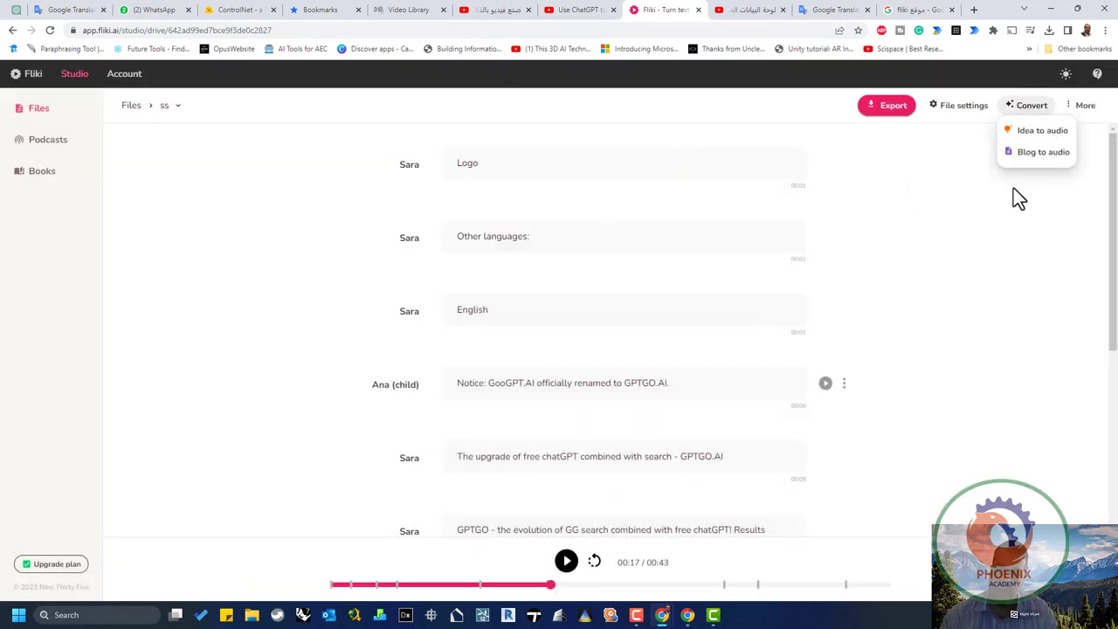
left_click(1045, 155)
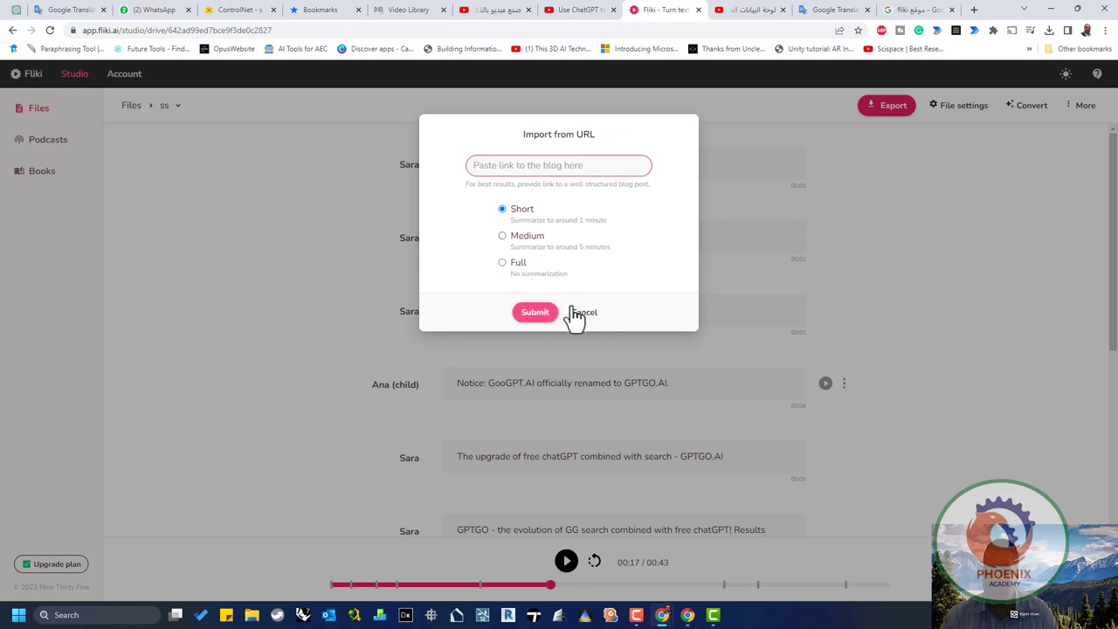
left_click(820, 233)
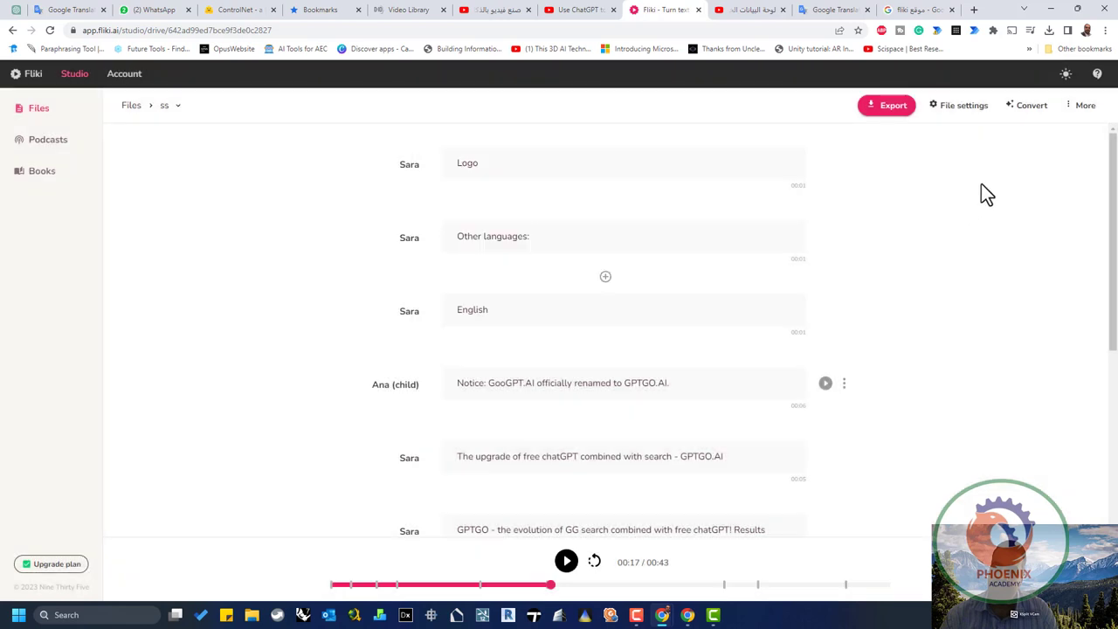
Create a new video file named "ara" with Arabic as its language
left_click(32, 76)
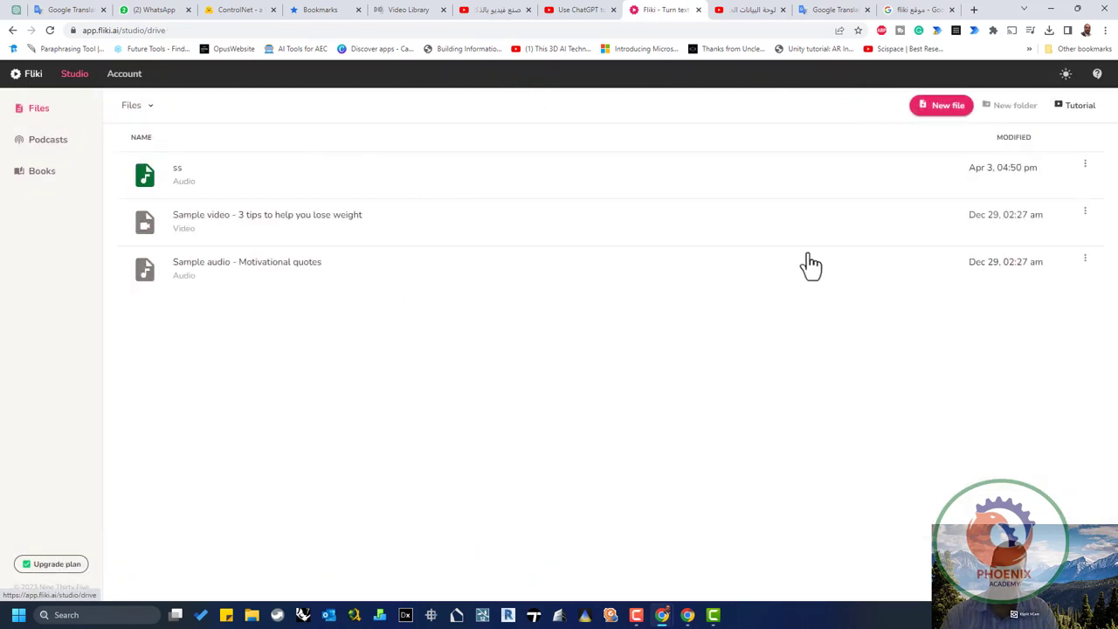
left_click(938, 112)
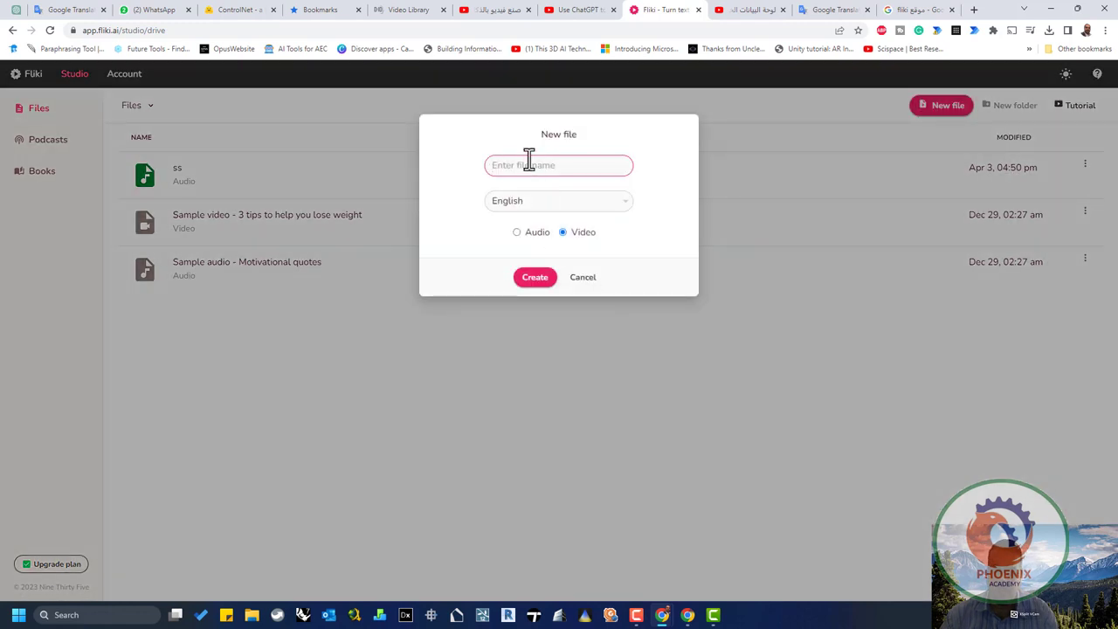
type("ara")
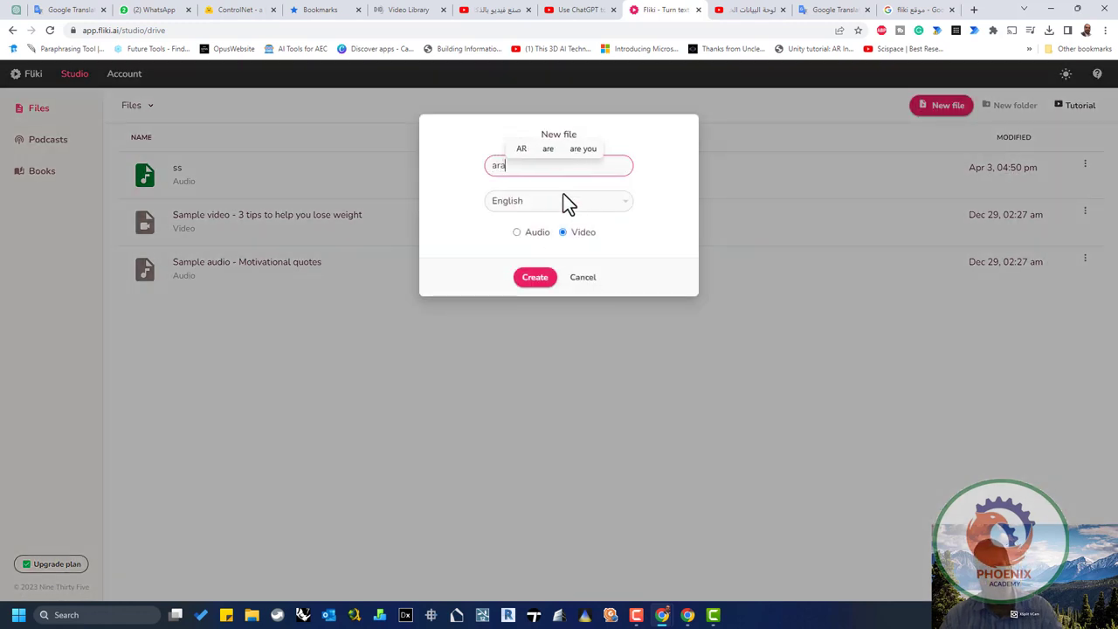
left_click(568, 199)
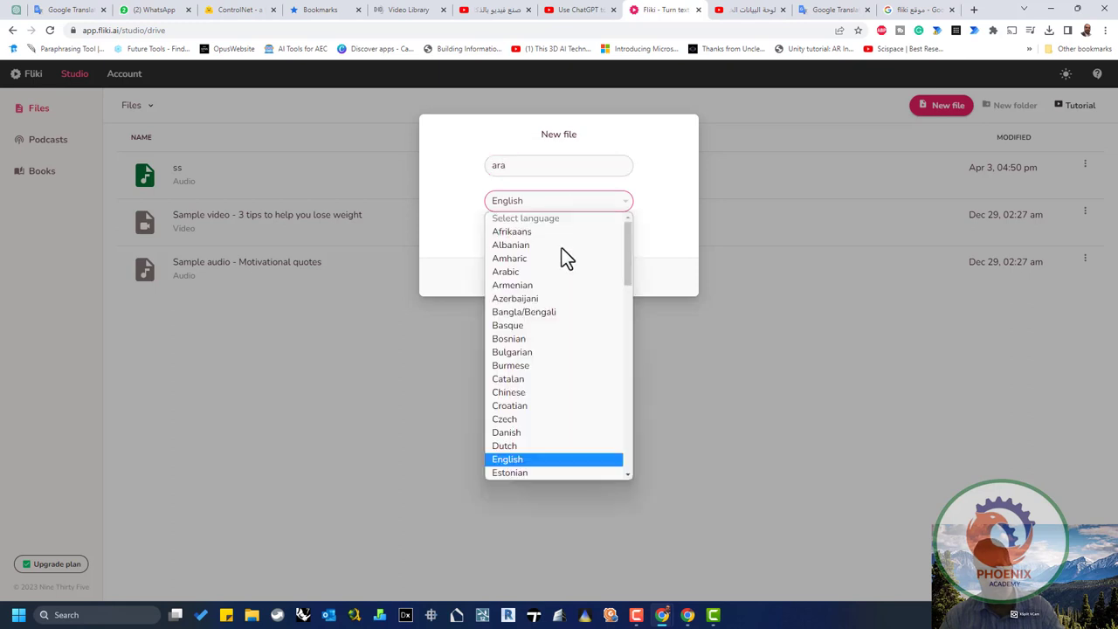
left_click(533, 273)
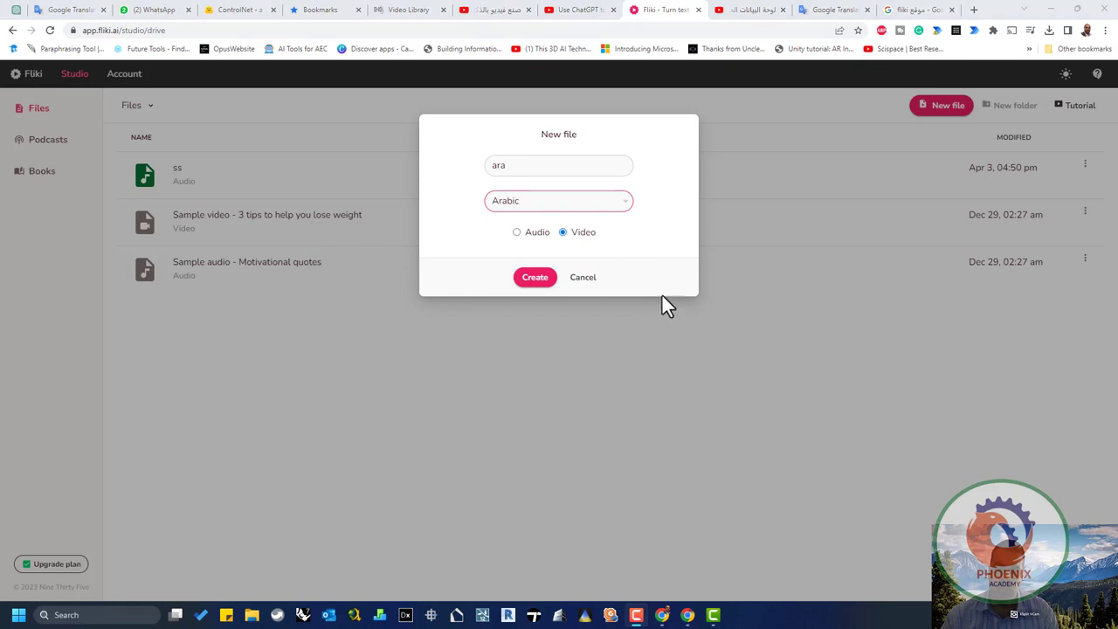
left_click(548, 277)
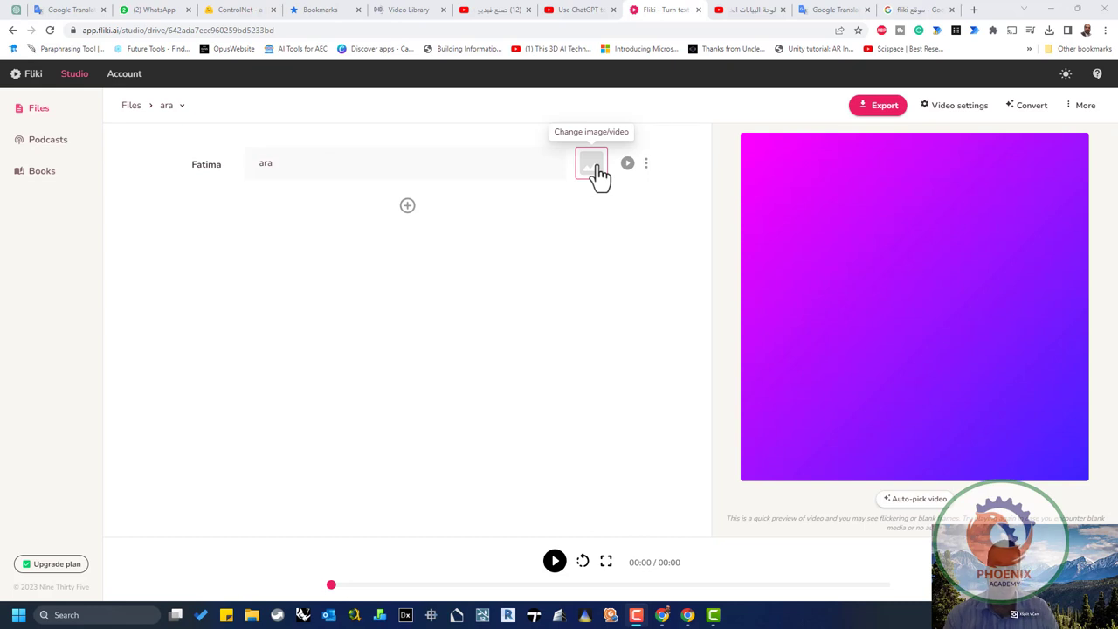
Replace the placeholder text "ara" with the multi-paragraph Arabic script about making videos with artificial intelligence
left_click(345, 165)
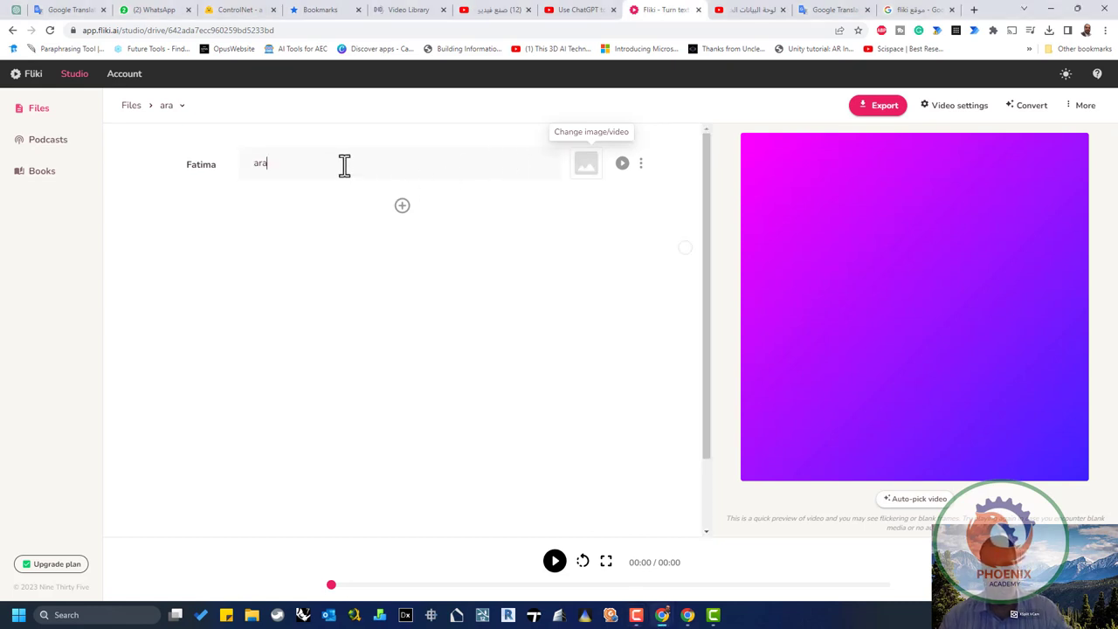
double_click(287, 164)
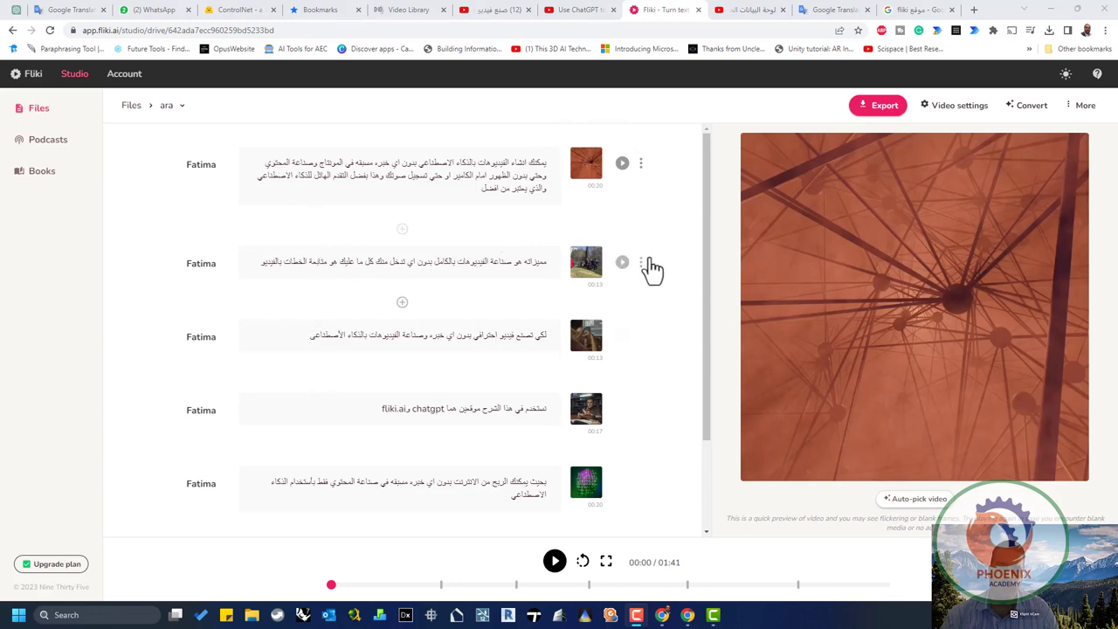
Examine the second section's options and its custom duration setting without entering a duration
left_click(640, 262)
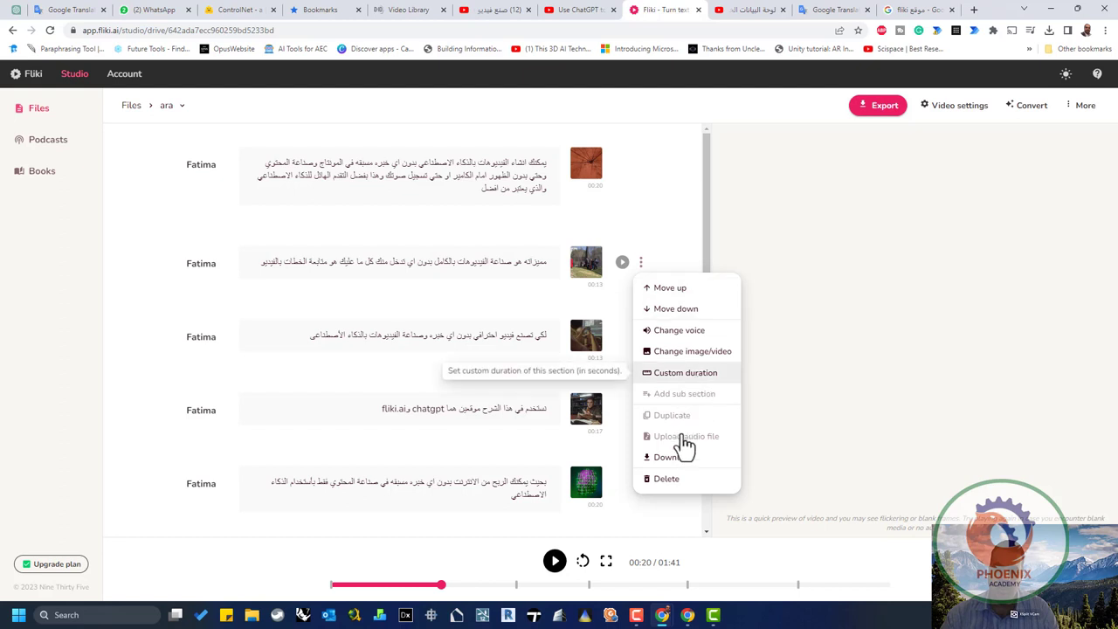
left_click(696, 375)
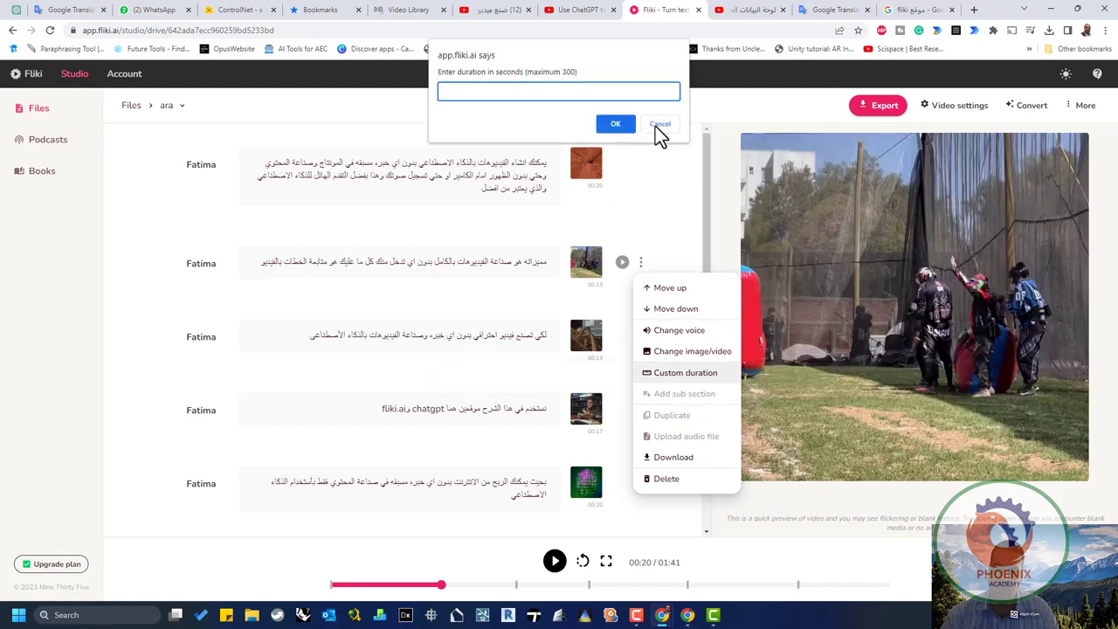
key("Escape")
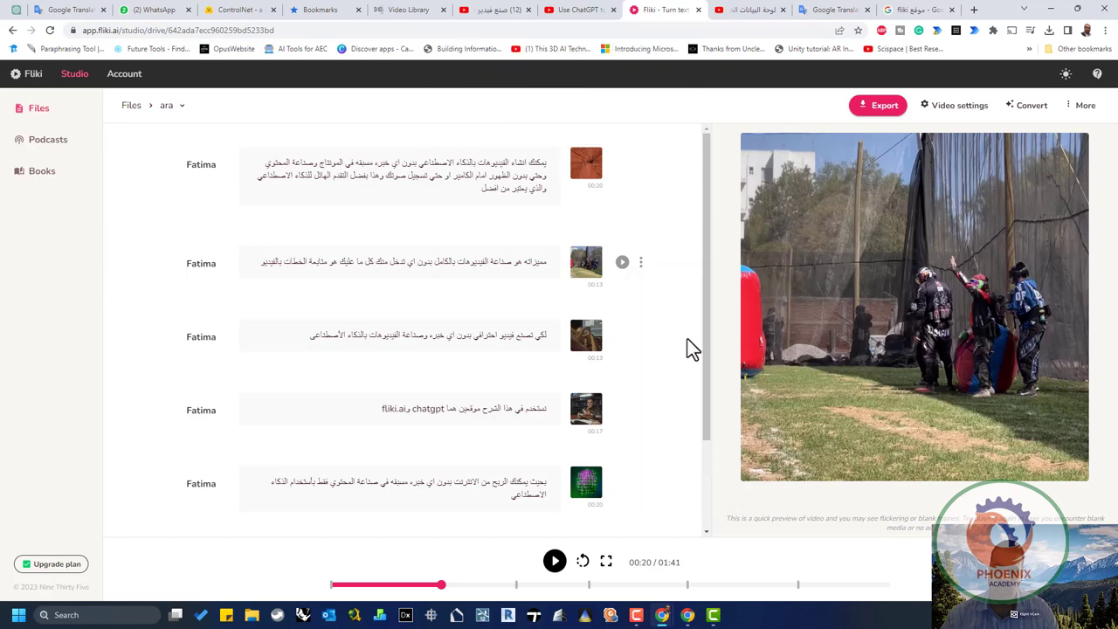
Change the voice of the second section only to Hala, keeping Arabic with the United Arab Emirates dialect
left_click(642, 265)
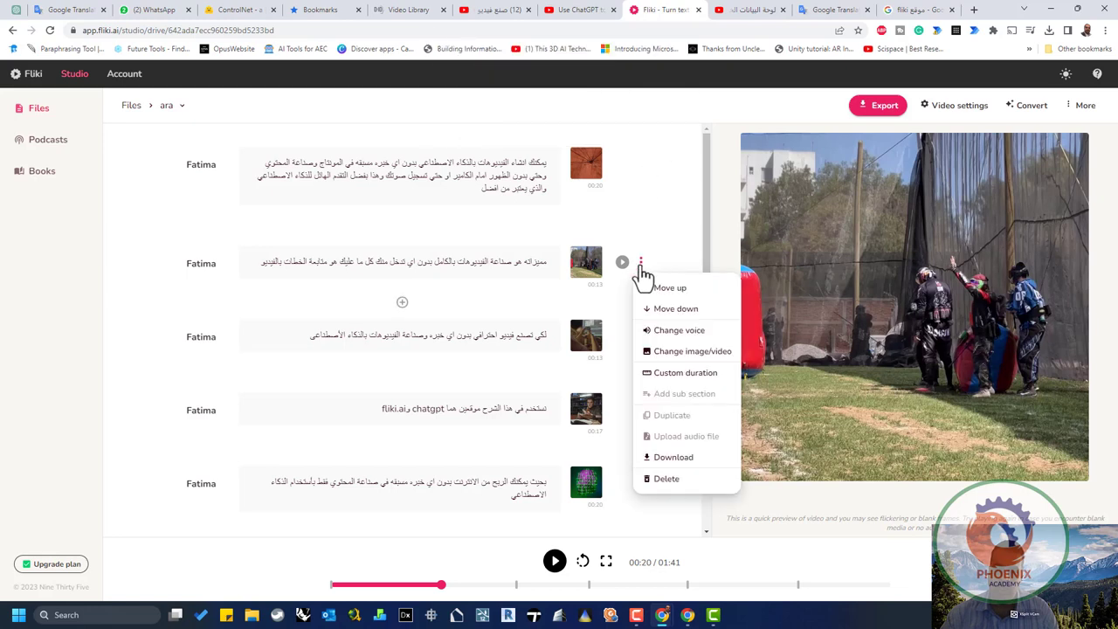
left_click(682, 339)
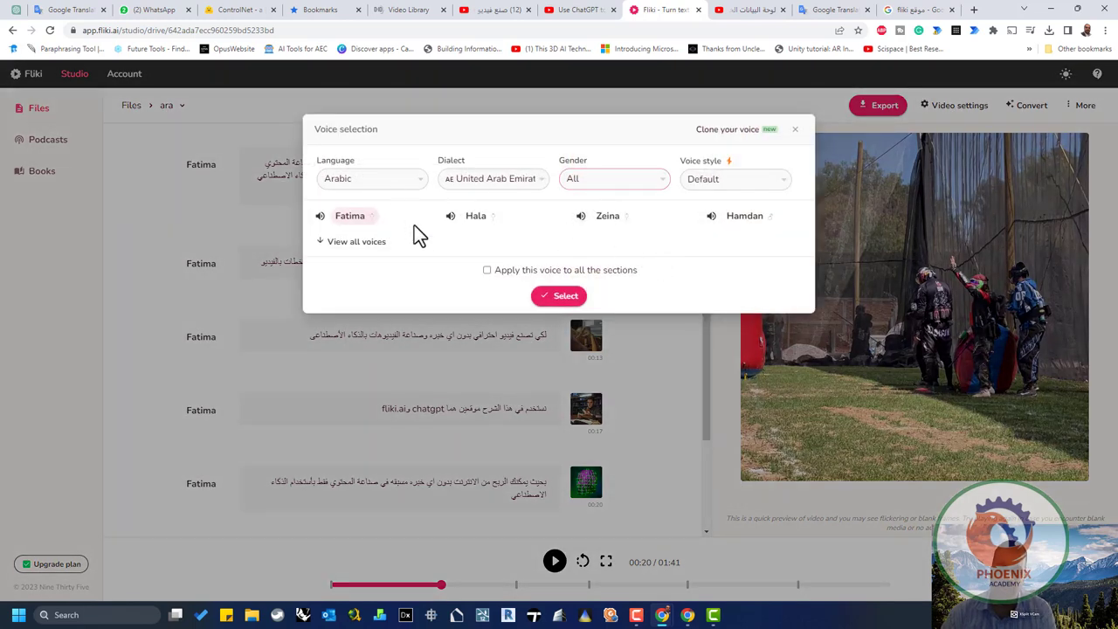
left_click(477, 218)
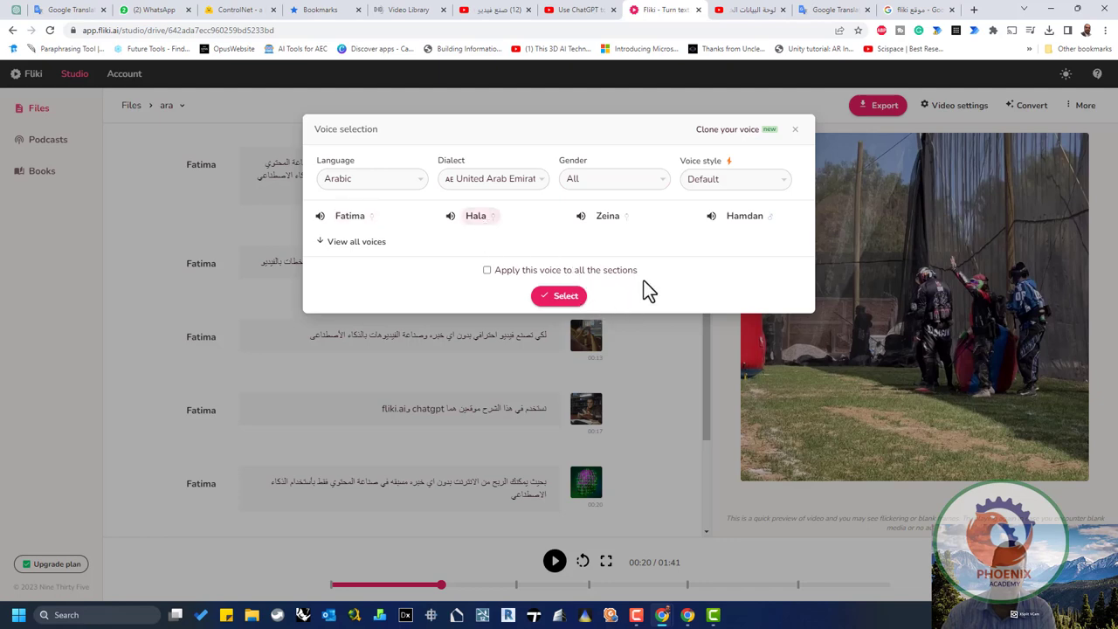
left_click(562, 299)
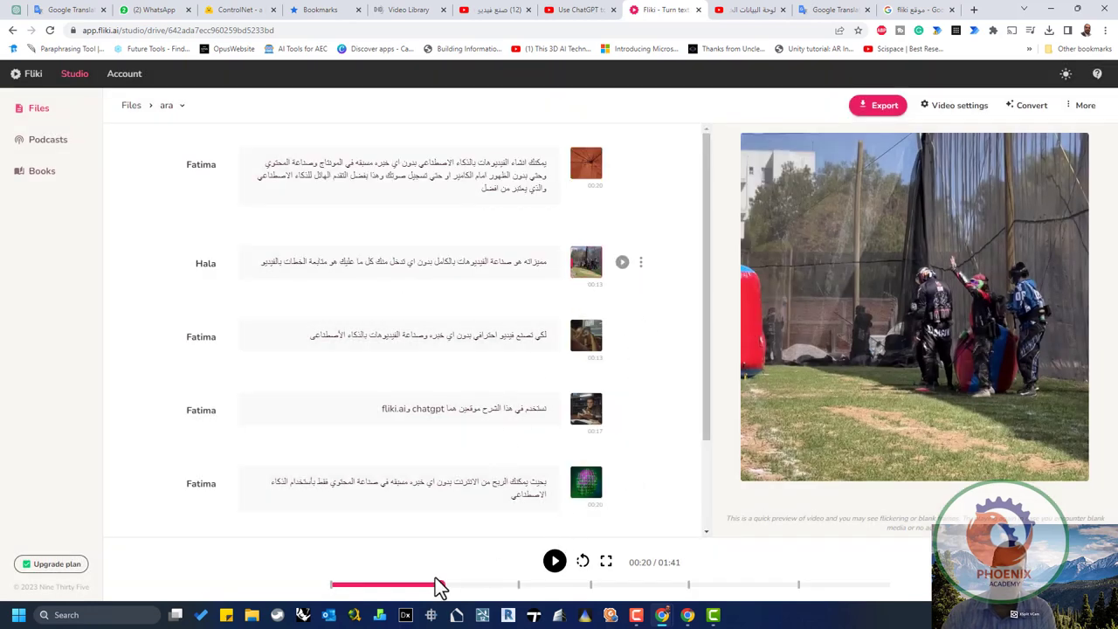
Rewind the video to the beginning and start playing its preview
left_click_drag(441, 585, 398, 585)
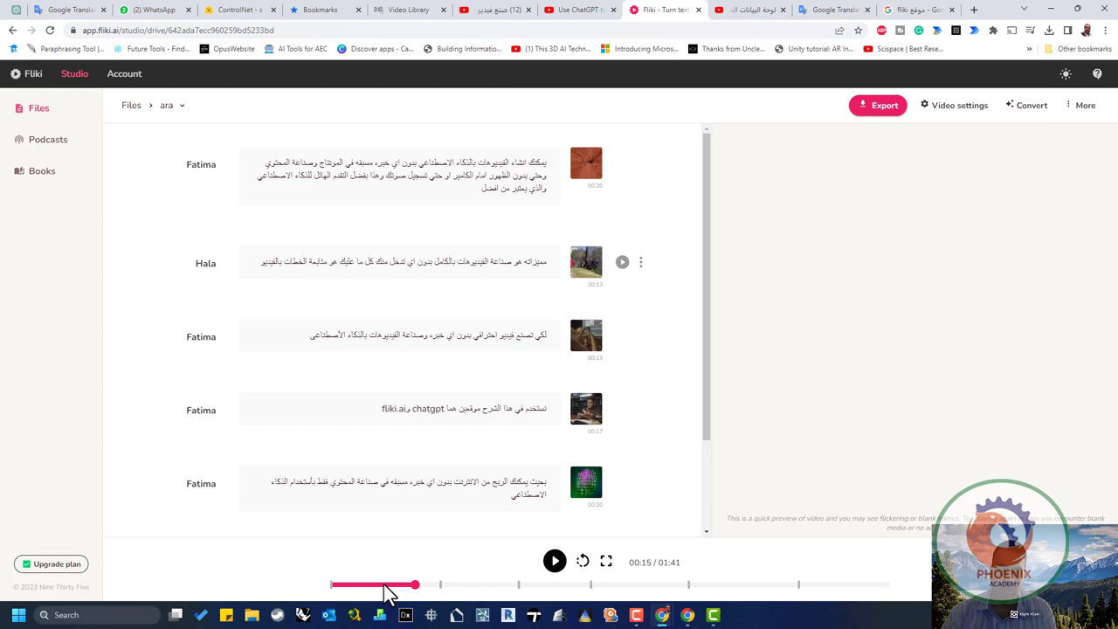
left_click(324, 584)
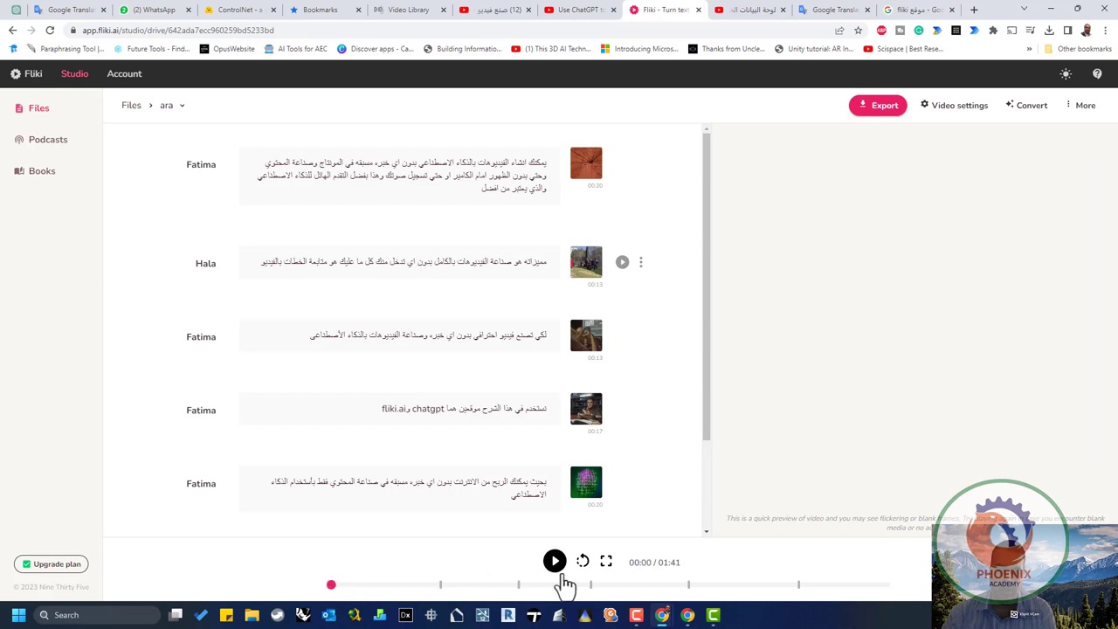
left_click(552, 566)
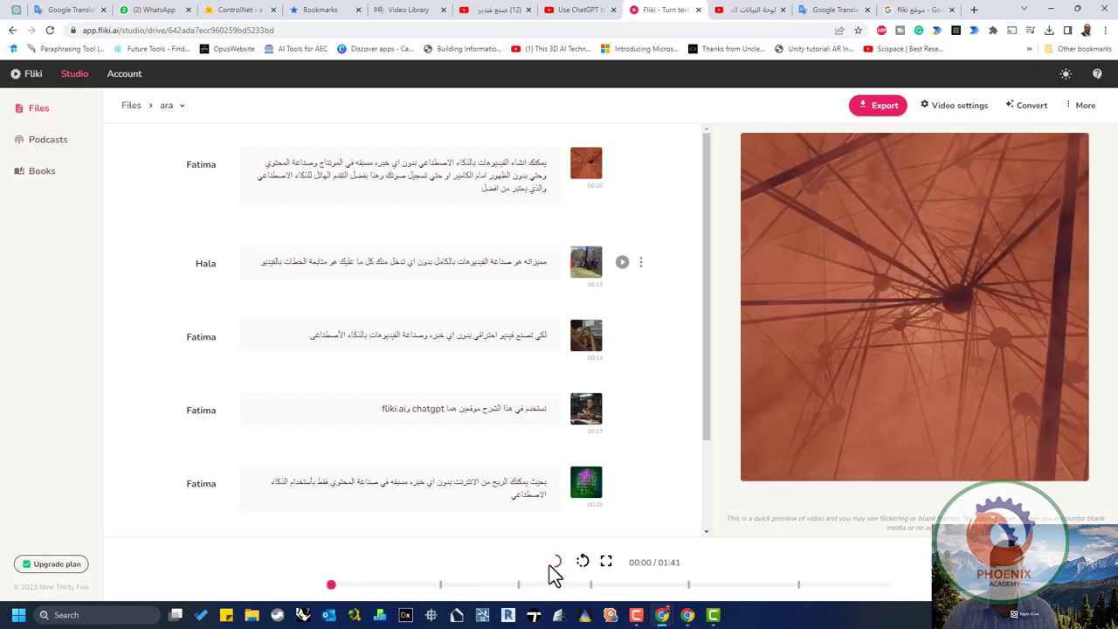